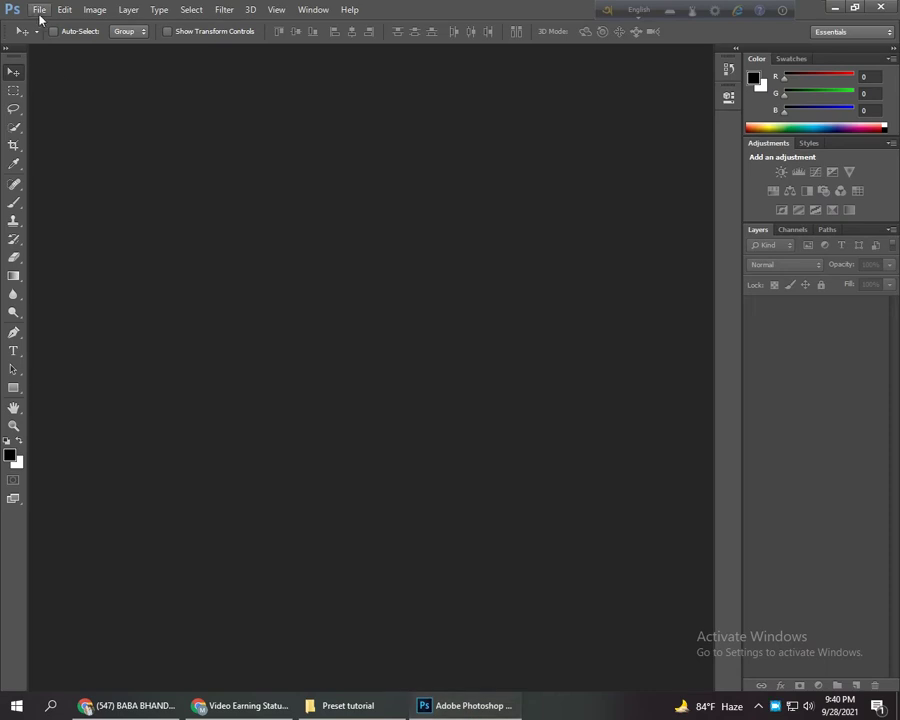
- Open the rainy city street photo from the Preset tutorial folder
left_click(41, 17)
left_click(56, 38)
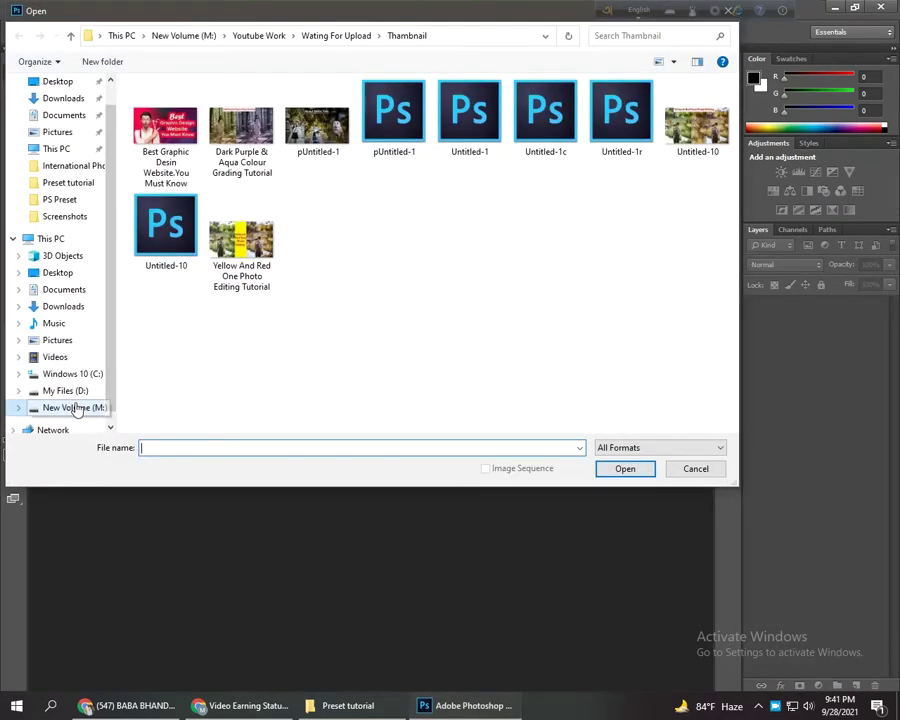
left_click(68, 165)
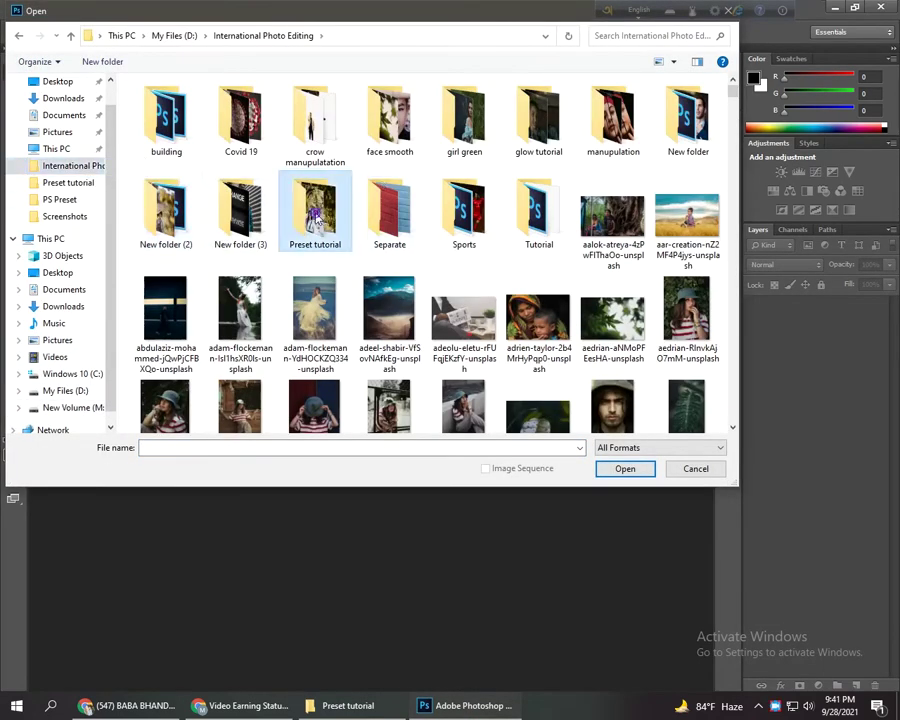
double_click(317, 215)
left_click(617, 212)
left_click(638, 467)
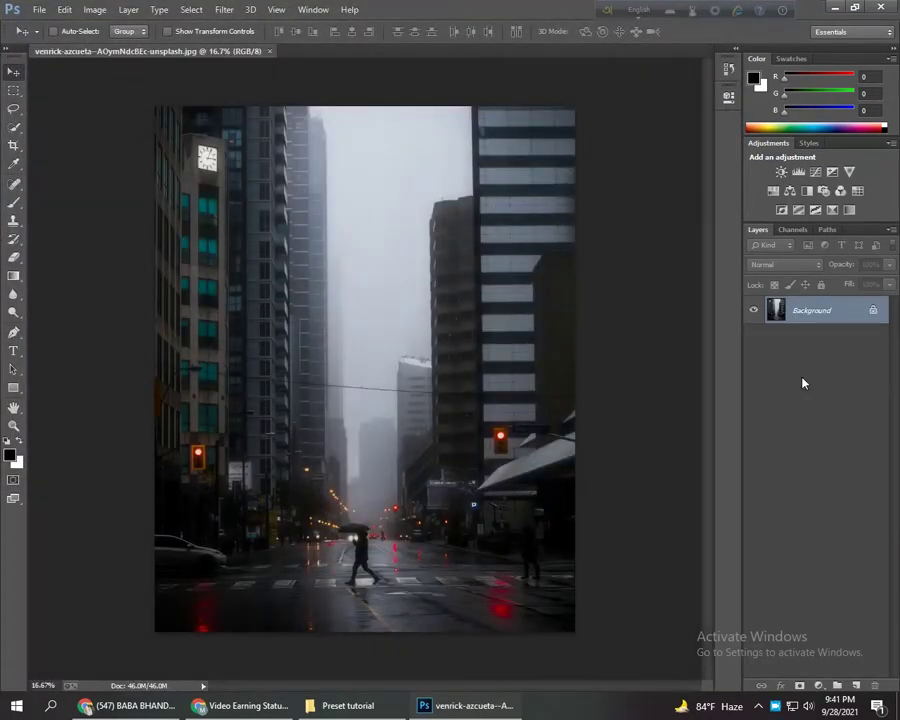
- Duplicate the Background layer and convert the copy into a smart object
left_click_drag(820, 320, 857, 686)
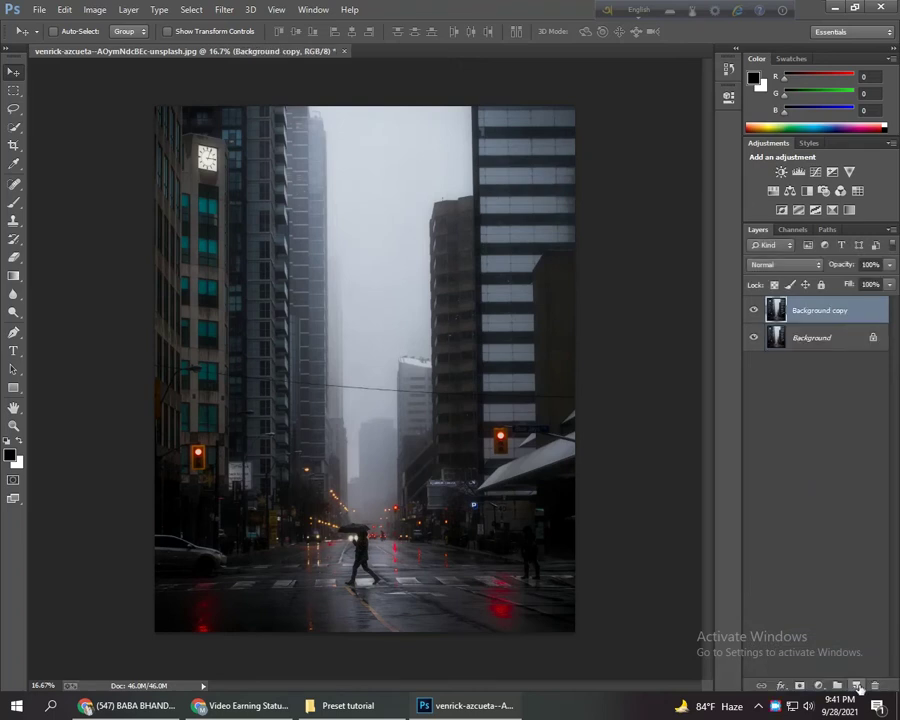
right_click(818, 316)
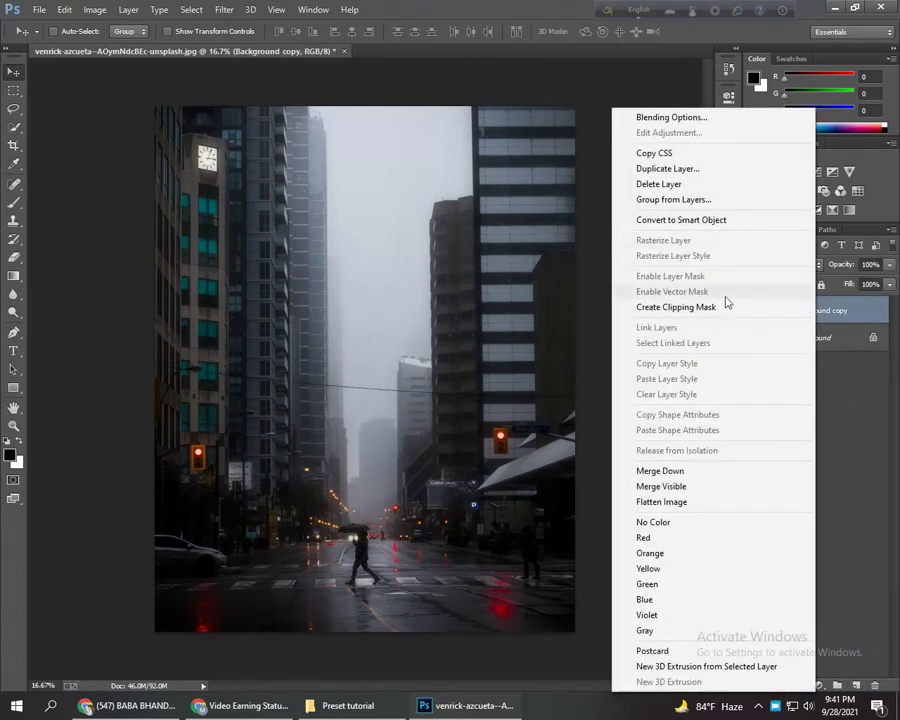
left_click(727, 220)
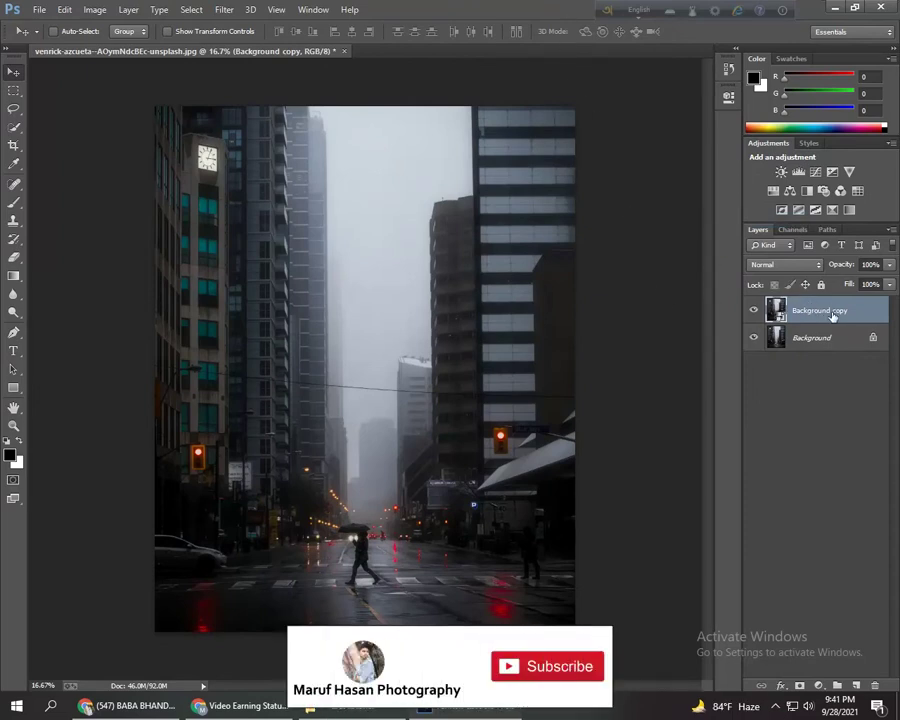
left_click(224, 9)
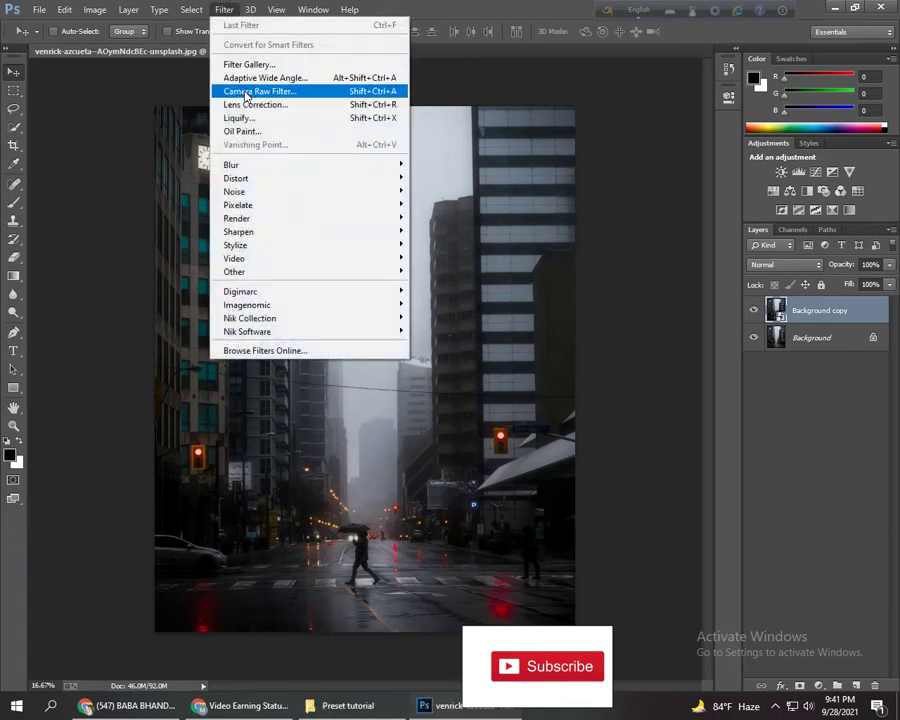
- In Camera Raw Filter set Temperature +9, Tint -5, Exposure -1.05 and Contrast -60
left_click(246, 92)
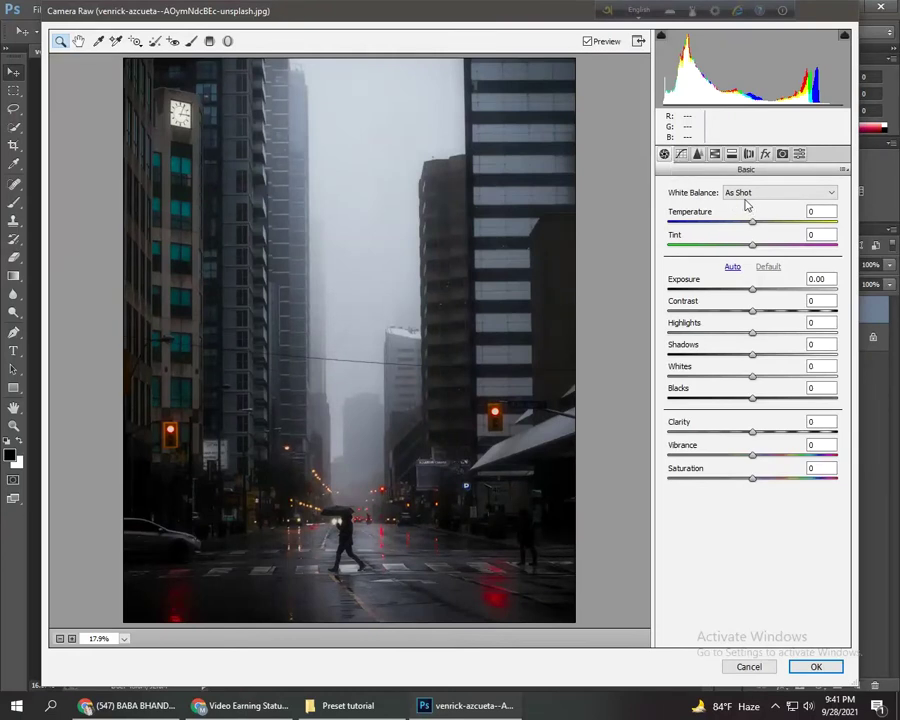
left_click_drag(752, 221, 761, 231)
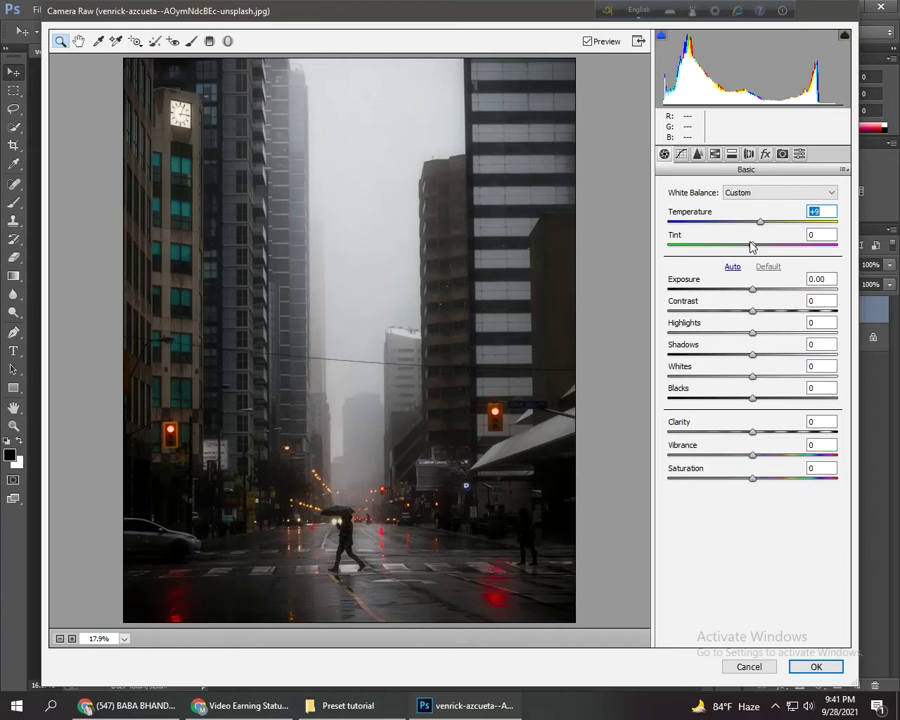
left_click_drag(752, 245, 747, 245)
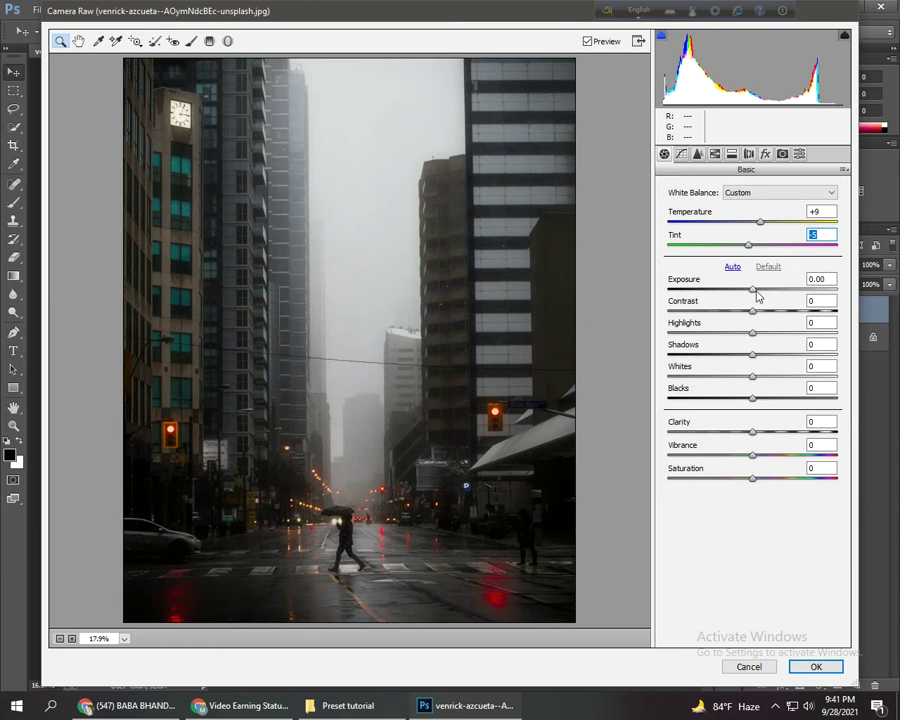
left_click_drag(752, 289, 734, 291)
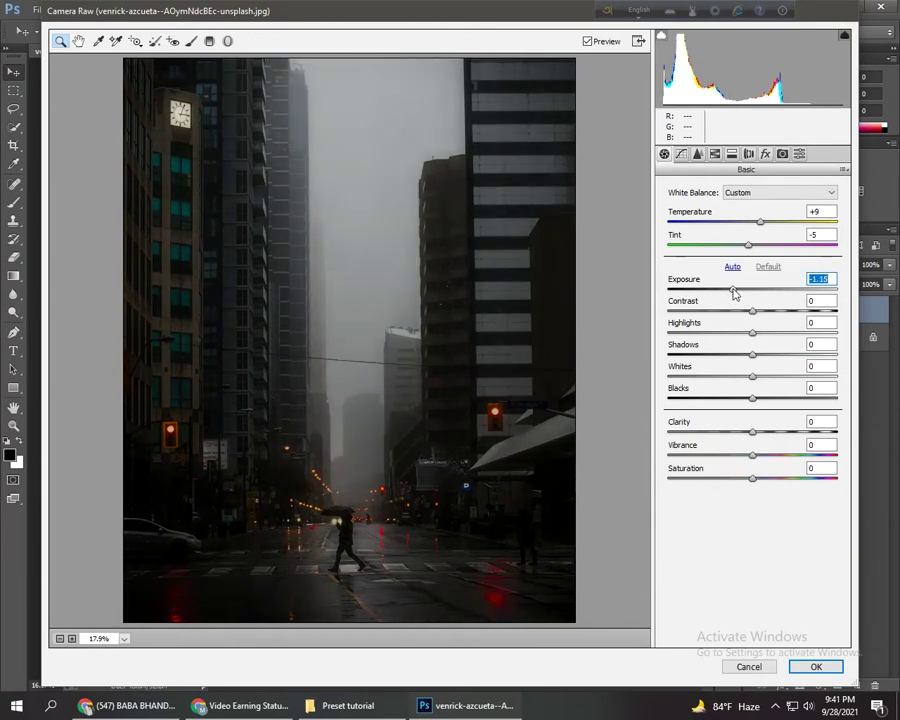
left_click_drag(734, 291, 736, 292)
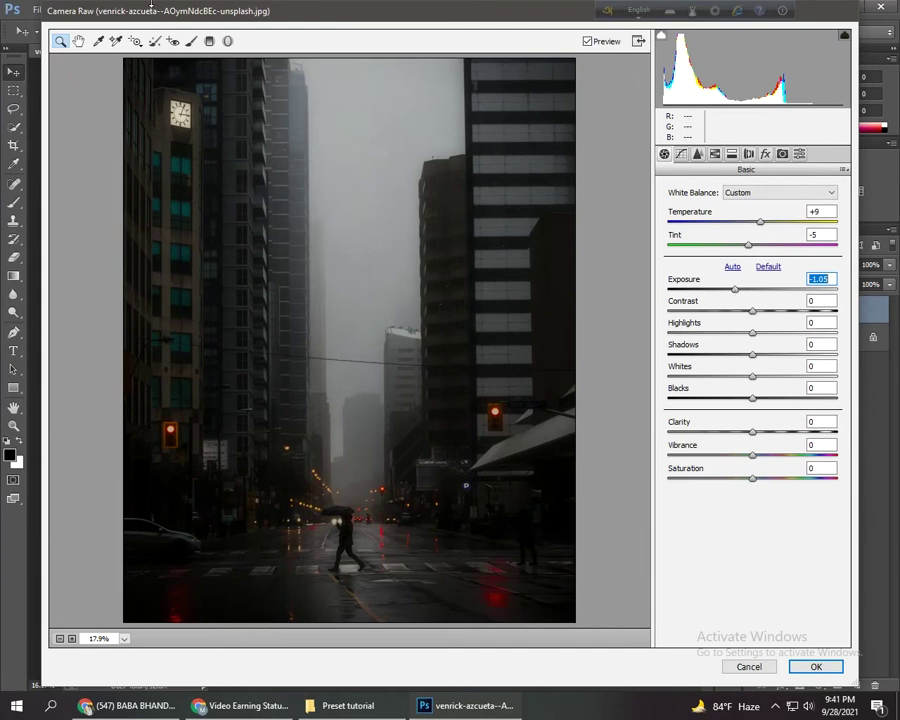
left_click_drag(750, 311, 709, 318)
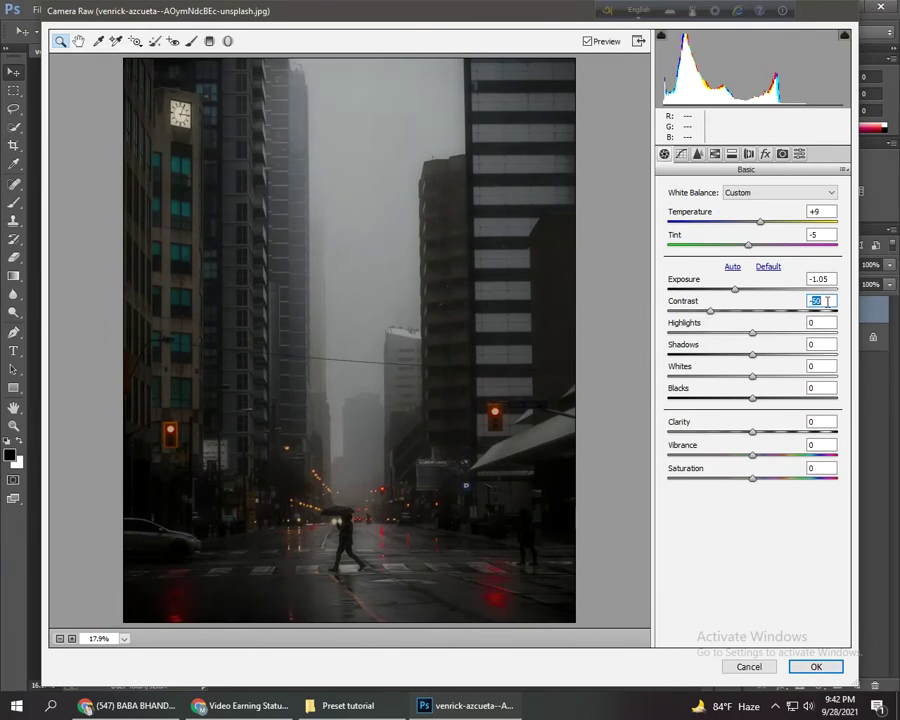
type("-60")
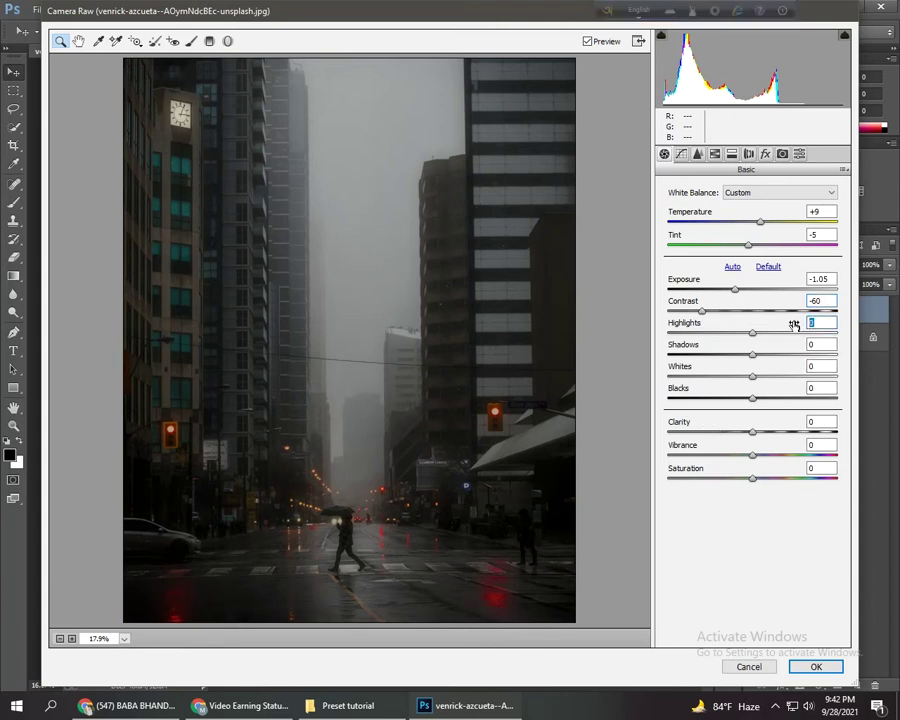
type("+12")
- Set Highlights +12, Shadows +95, Whites -100 and Blacks -12
left_click_drag(795, 323, 793, 324)
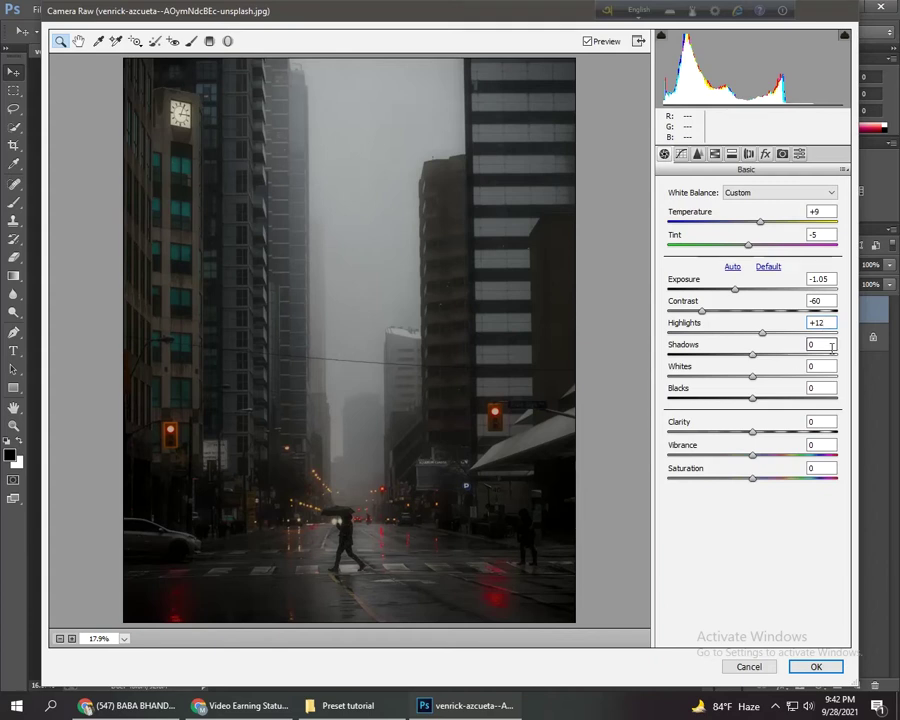
left_click(827, 344)
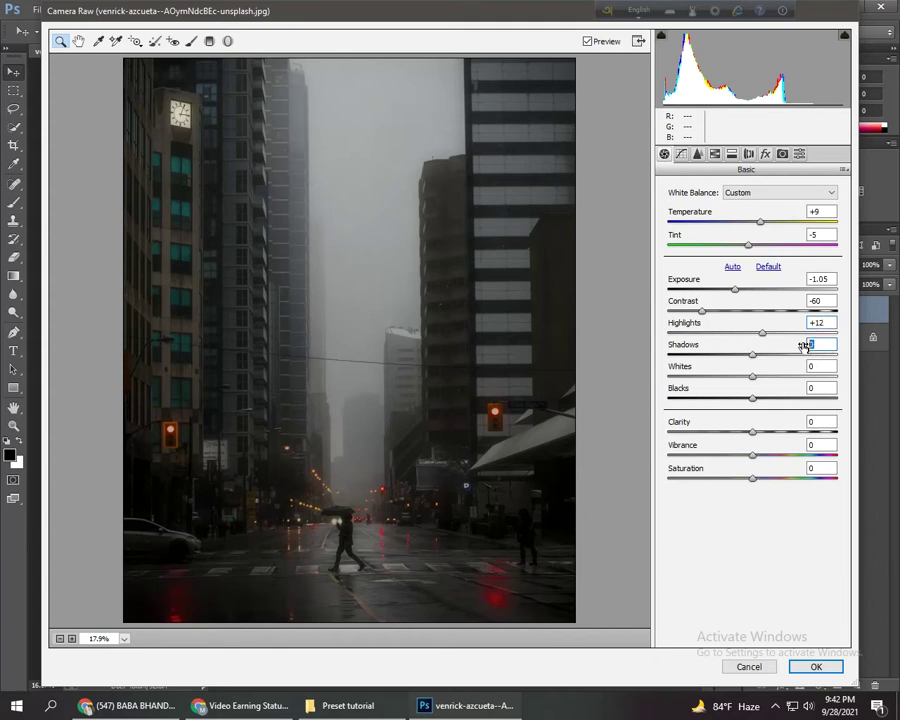
type("+9")
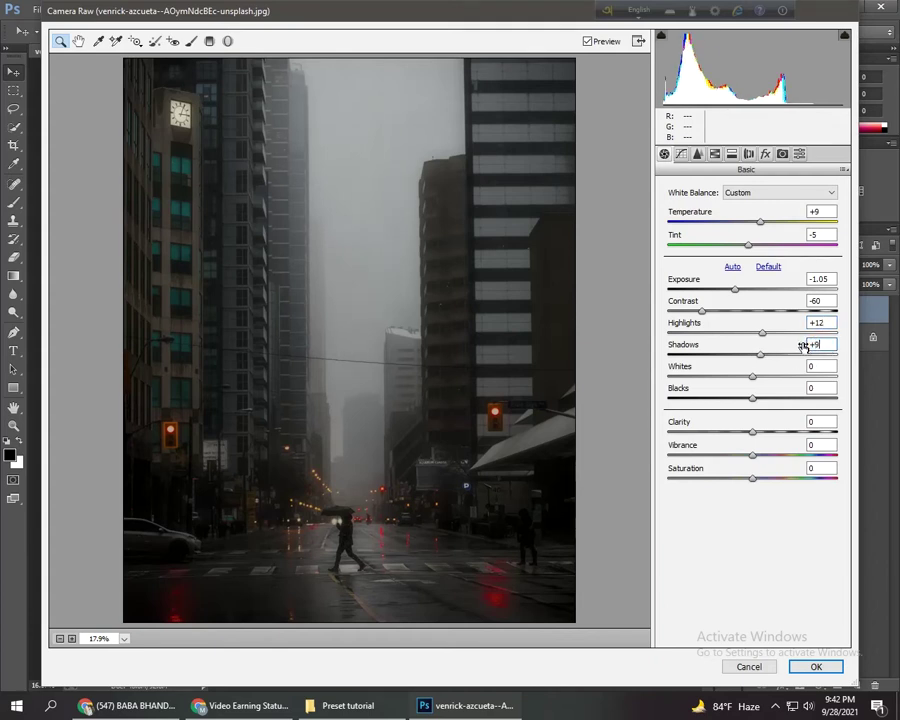
type("5")
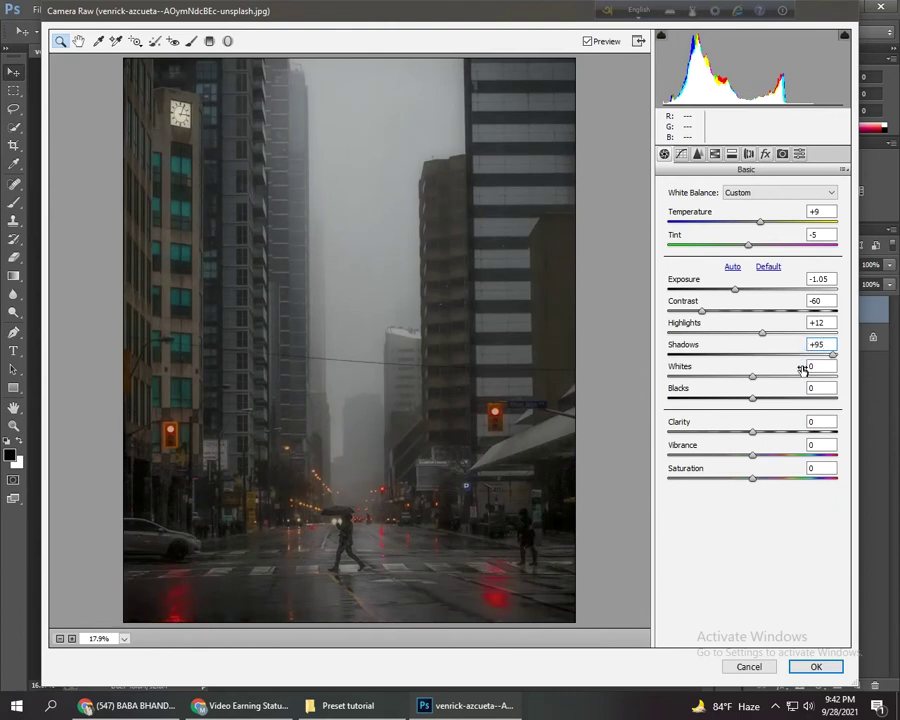
left_click(808, 368)
type("-100")
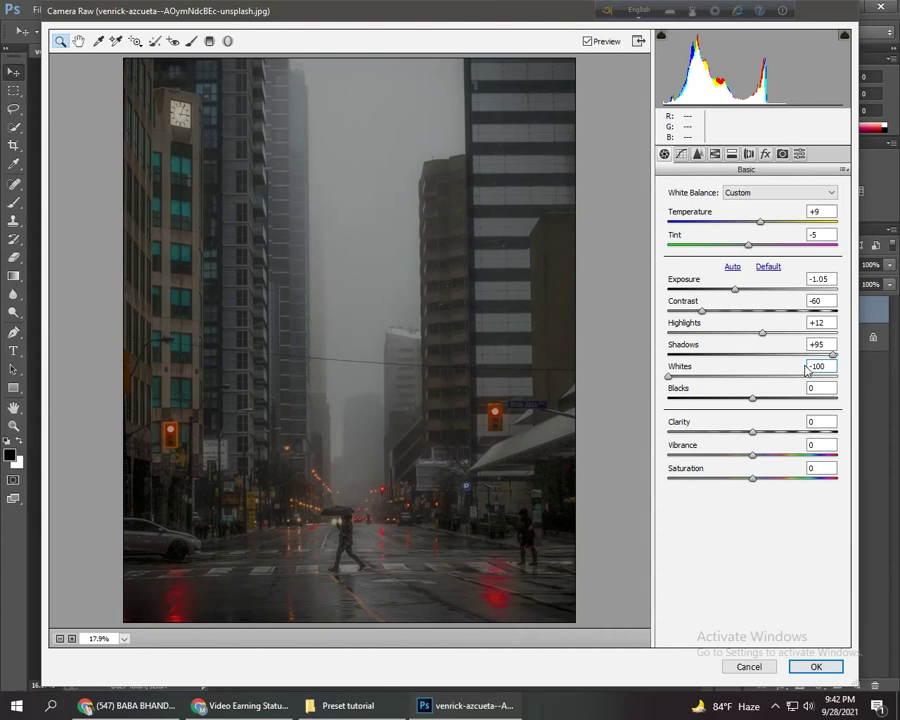
left_click(813, 389)
type("-12")
- Set Clarity +10 and Vibrance +90, and lower Saturation
left_click(795, 422)
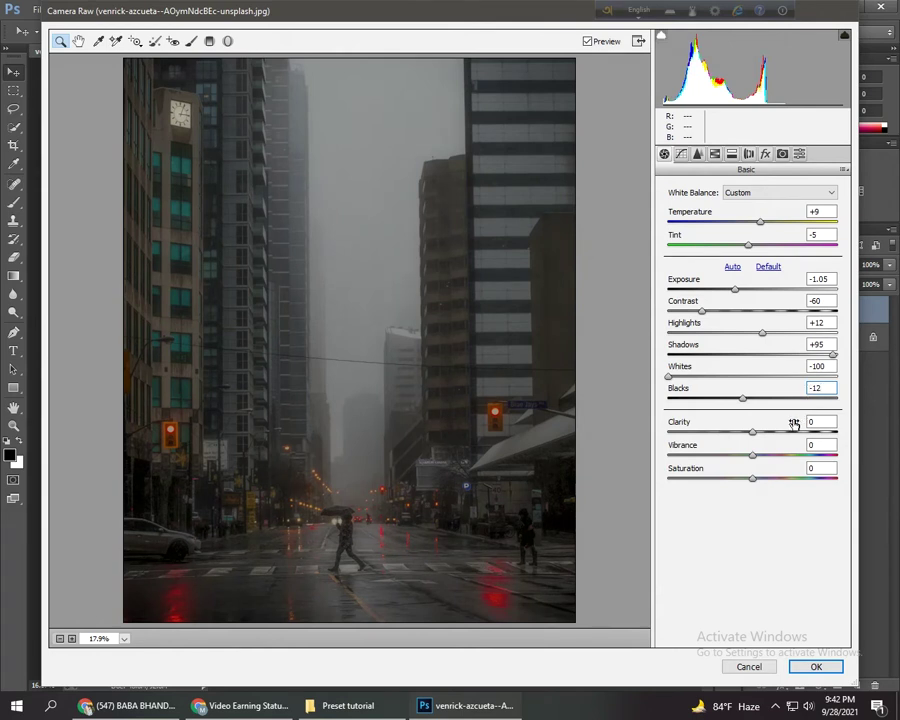
double_click(824, 424)
type("10")
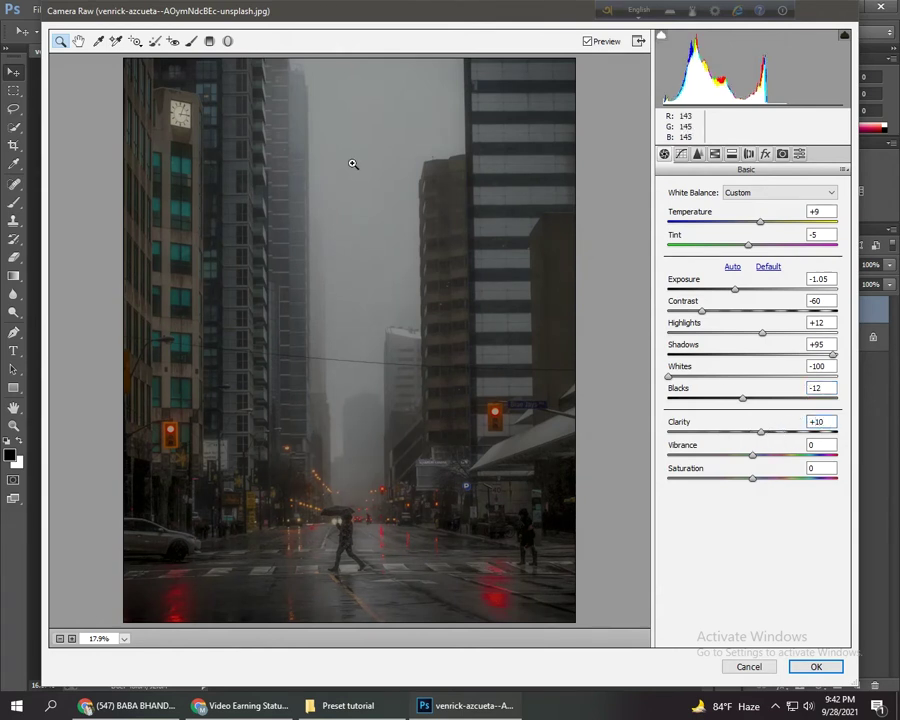
left_click(821, 445)
type("90")
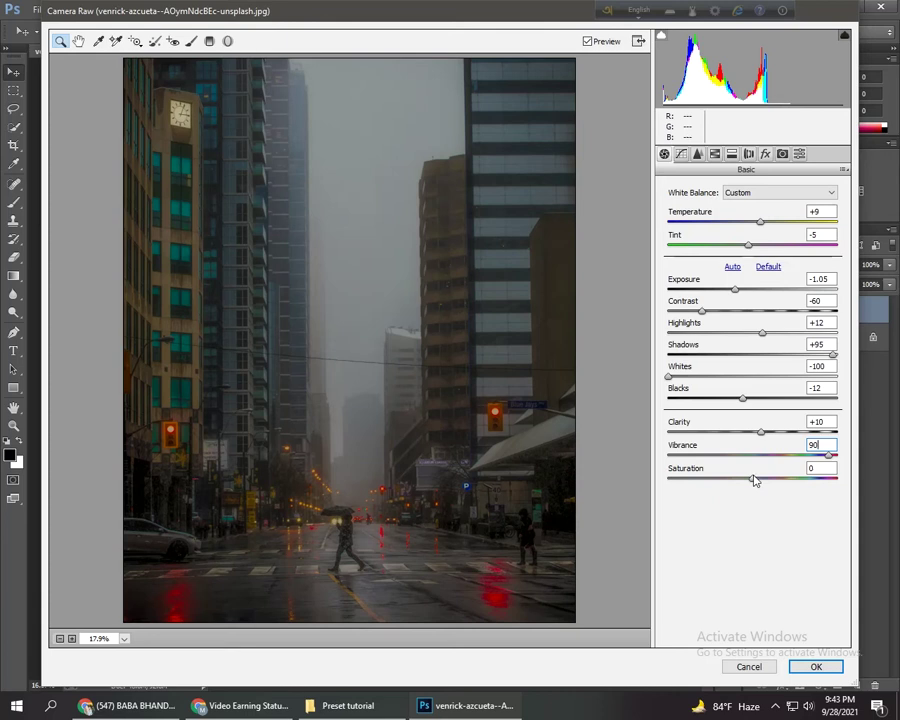
left_click_drag(754, 480, 724, 483)
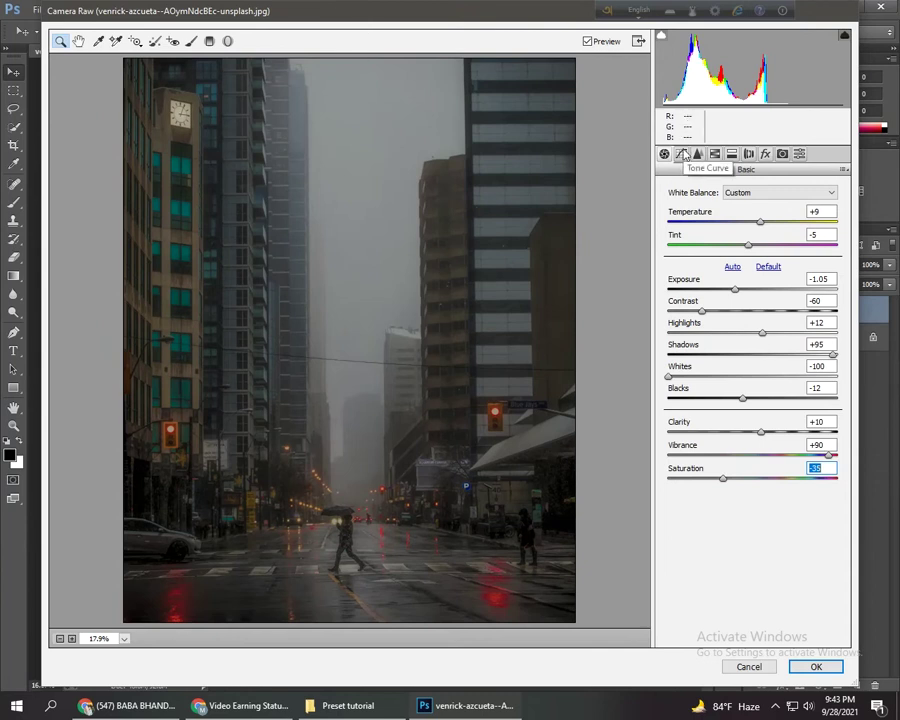
- Shape the RGB point curve into a gentle S with black output 20 and white 241
left_click(683, 153)
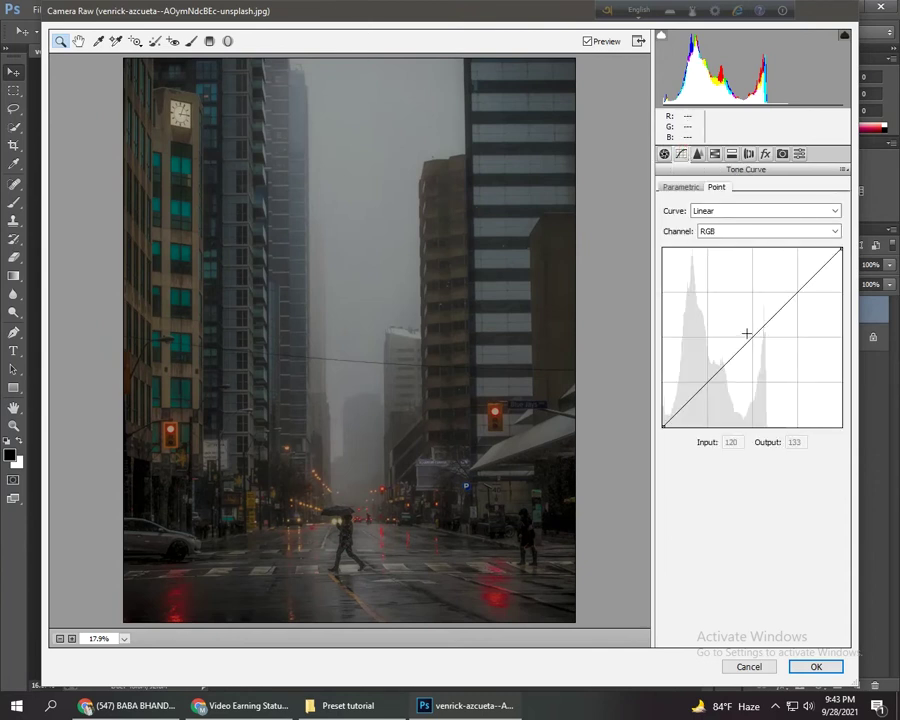
left_click(679, 409)
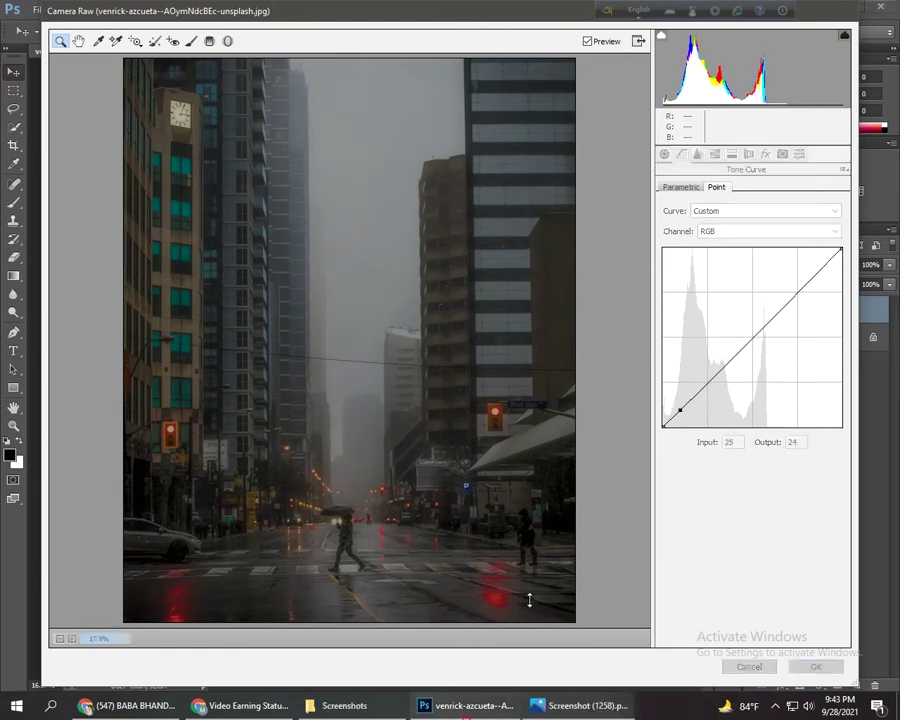
left_click(746, 343)
mouse_move(663, 426)
left_mouse_down()
mouse_move(659, 409)
mouse_move(671, 409)
left_mouse_up()
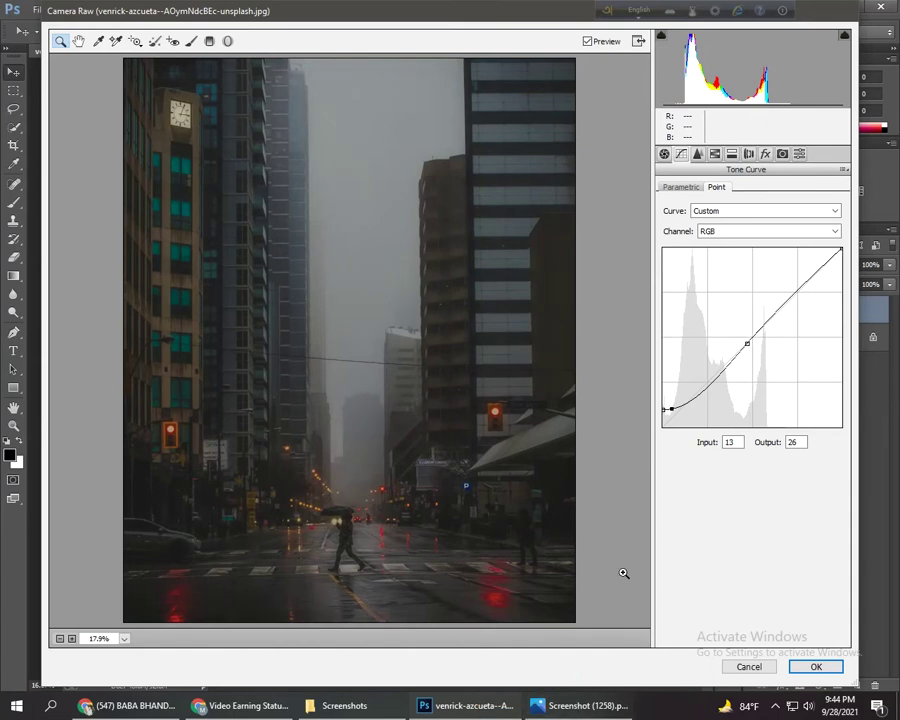
left_click(795, 291)
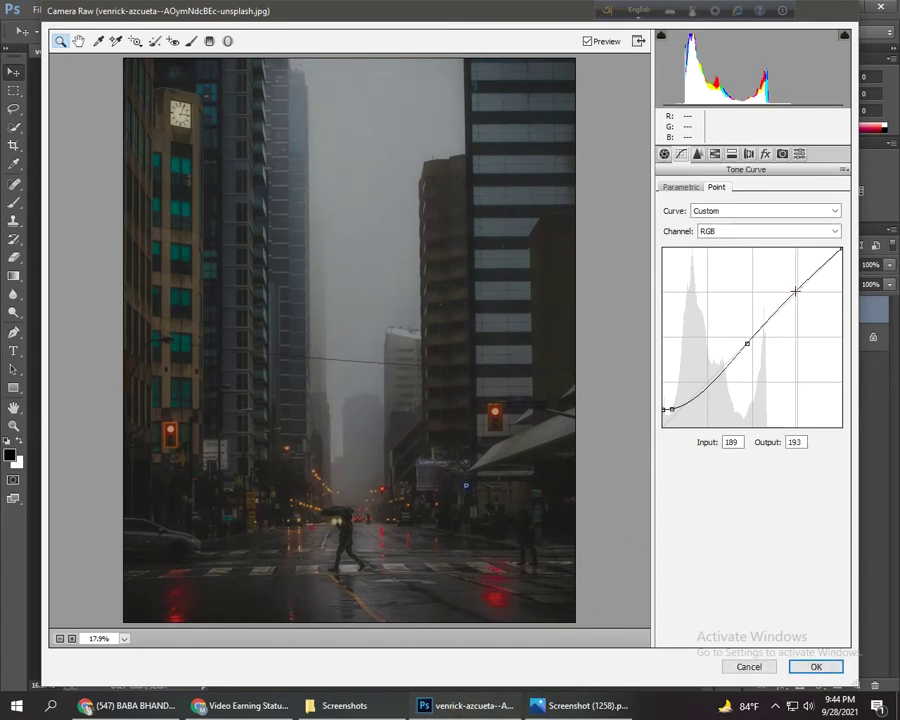
left_click_drag(841, 248, 841, 258)
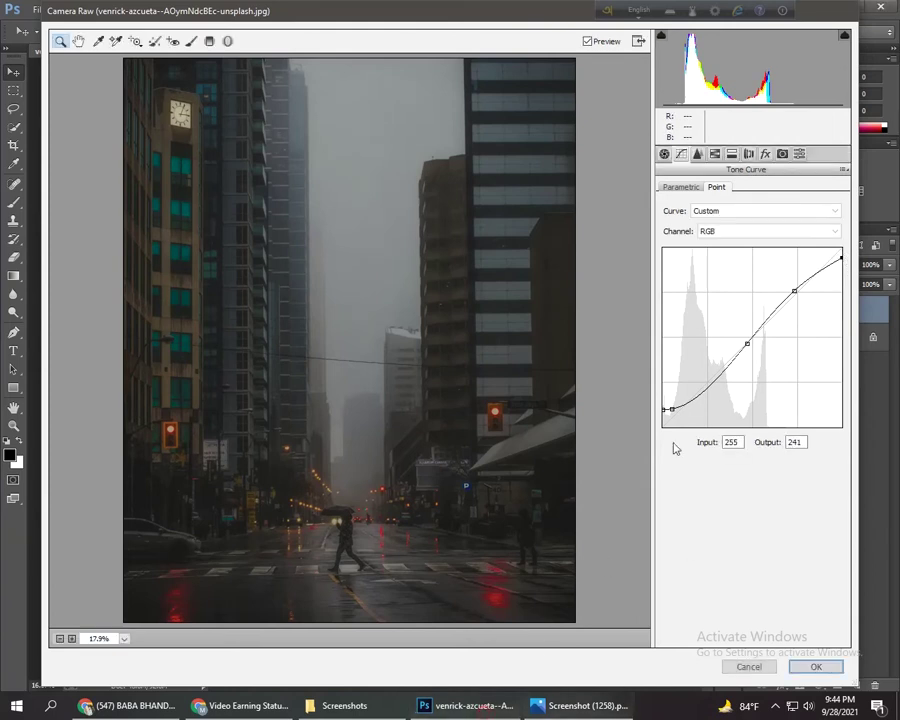
left_click_drag(663, 409, 660, 411)
left_click(739, 235)
left_click(738, 257)
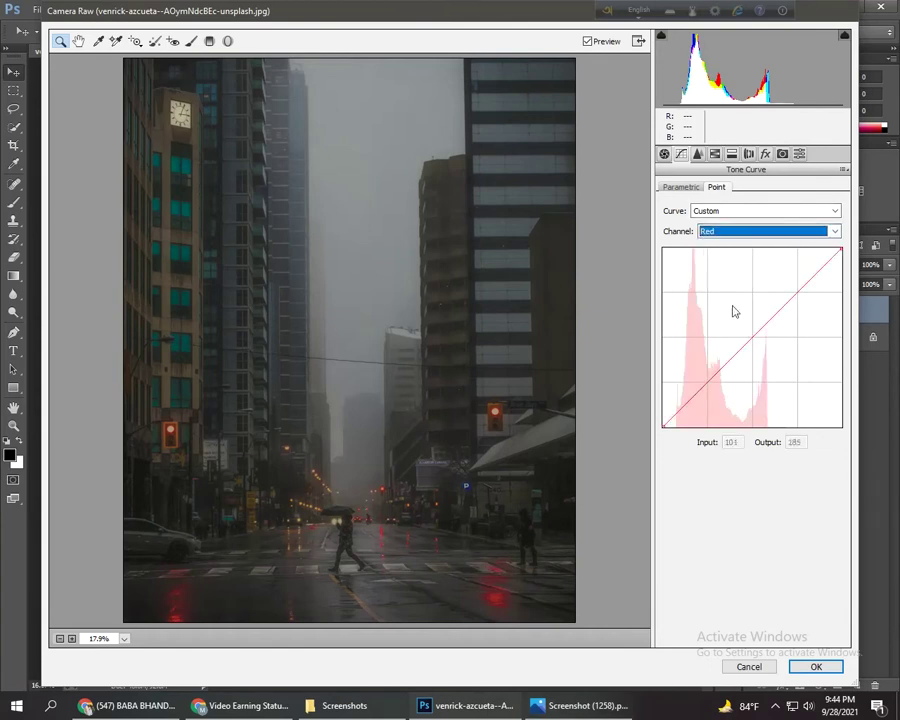
- Add points to the Red curve, pulling shadows down toward cyan and lifting highlights slightly
left_click(671, 417)
left_click_drag(708, 380, 713, 382)
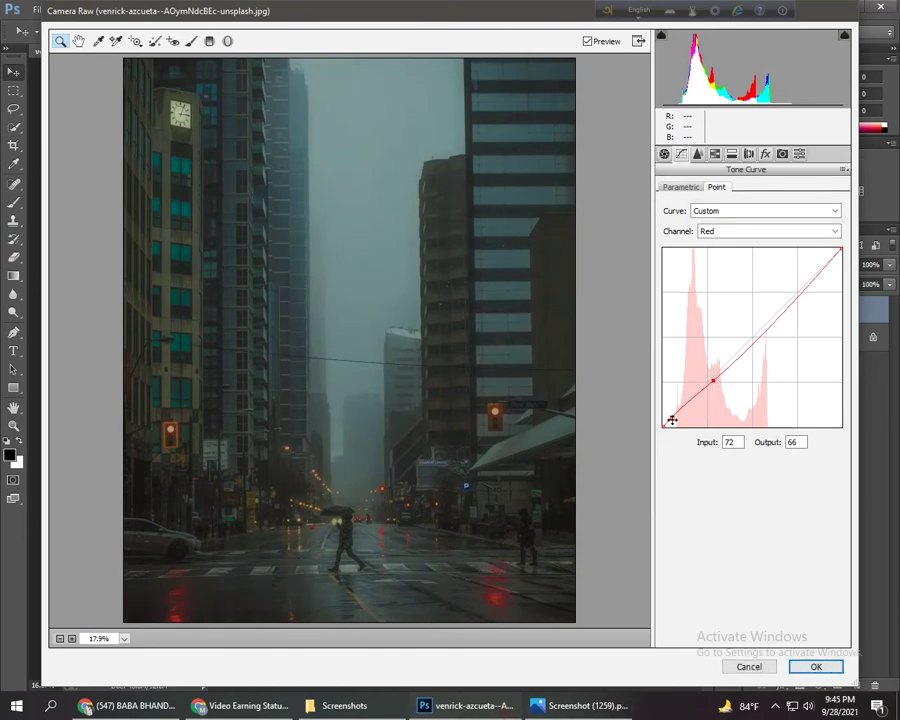
left_click_drag(671, 419, 674, 420)
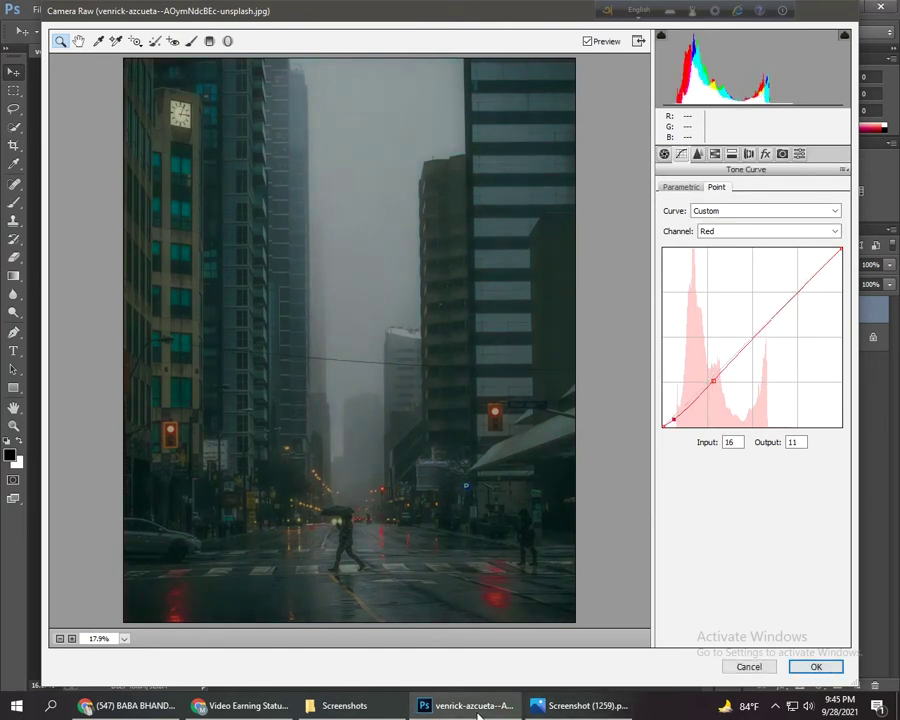
left_click(754, 335)
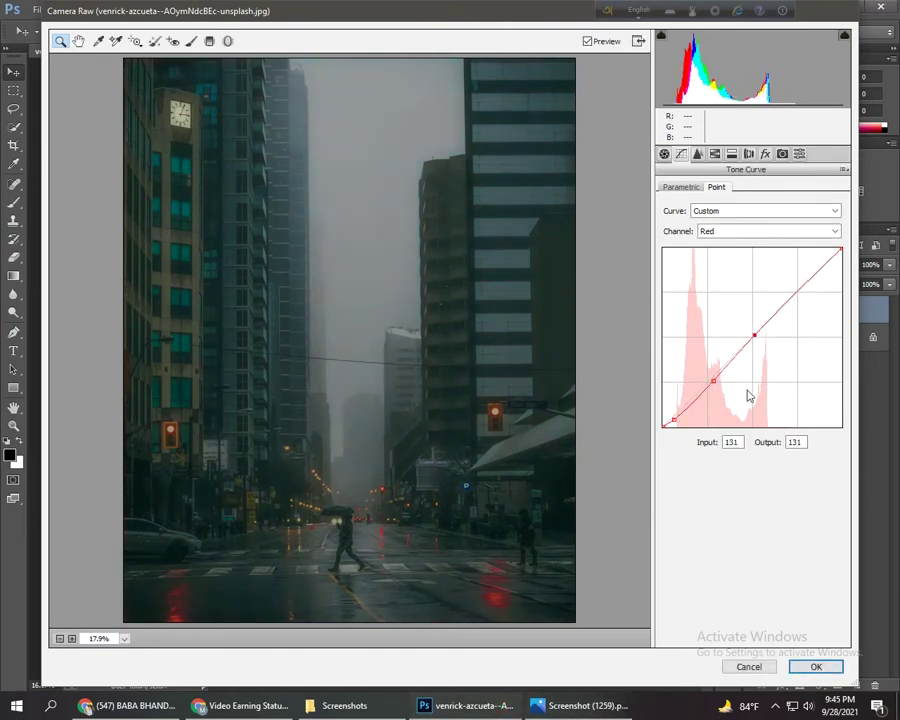
left_click(796, 288)
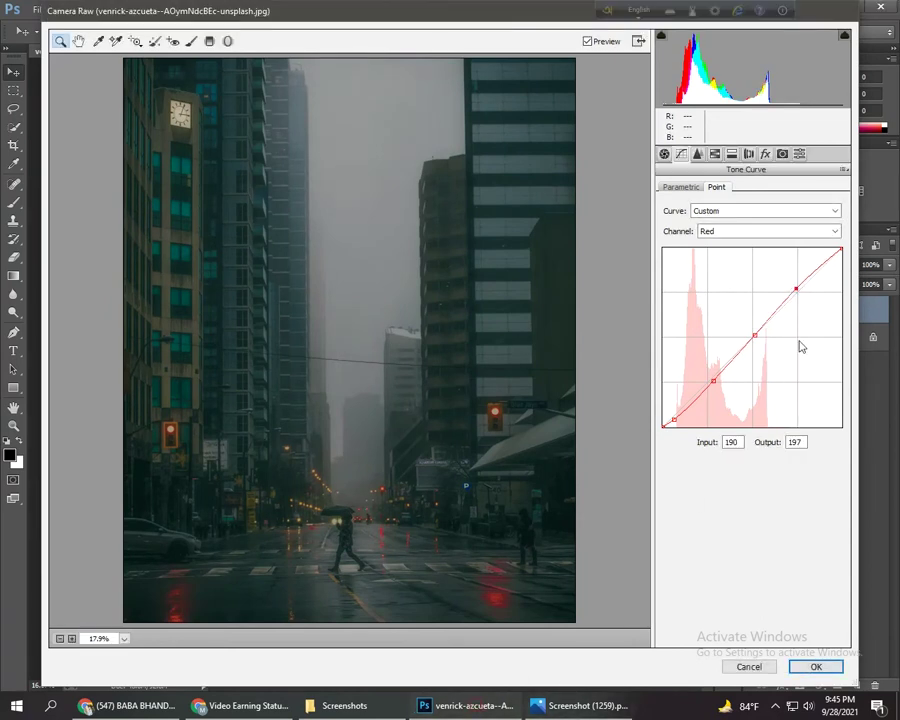
left_click_drag(796, 288, 795, 284)
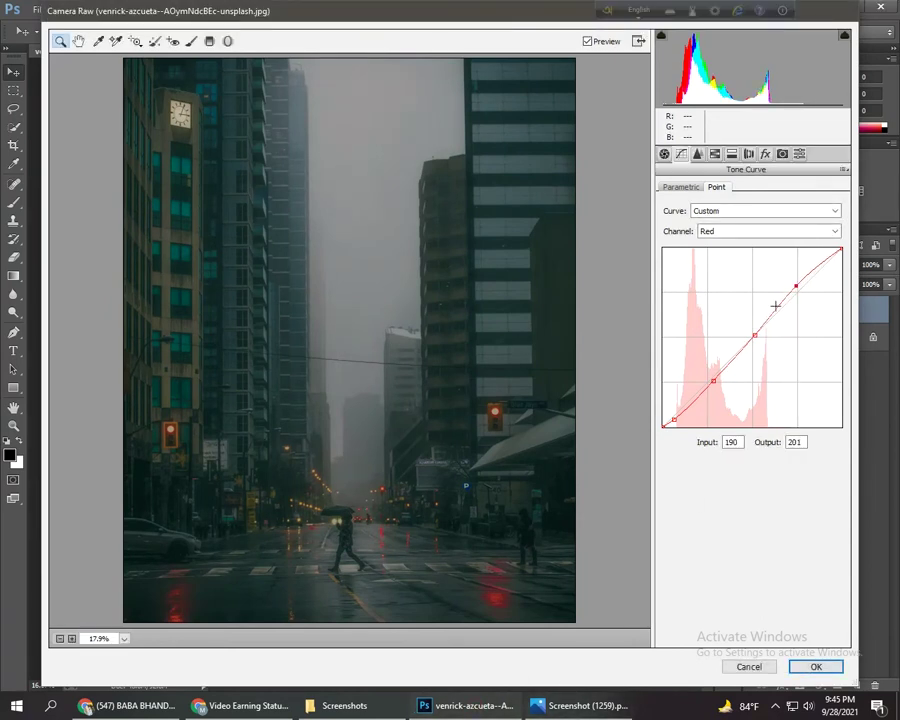
left_click_drag(713, 380, 713, 383)
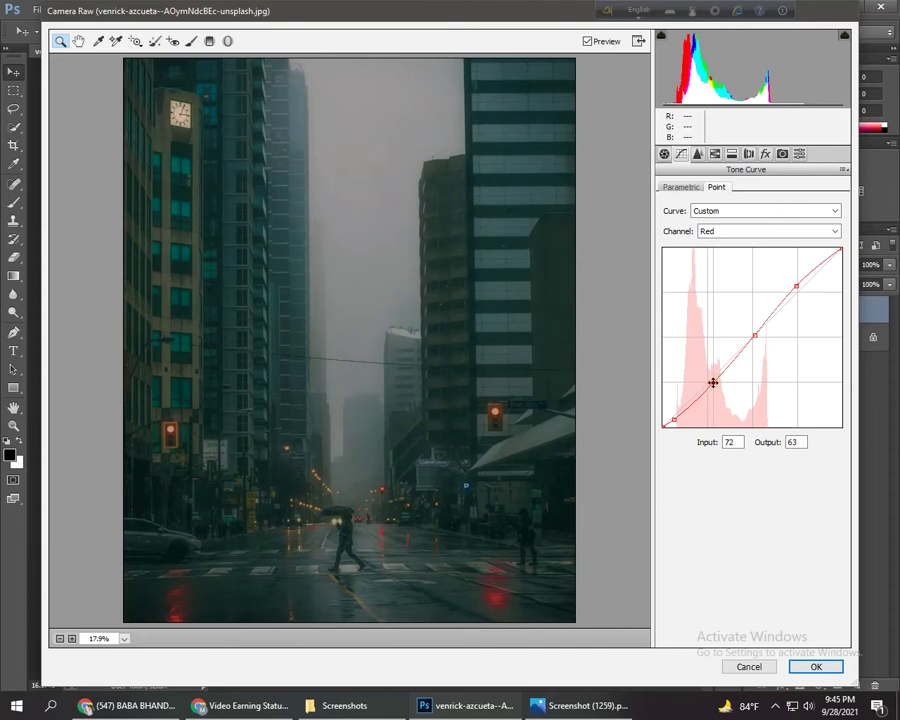
- Add highlight, midtone and shadow points to the Green curve and adjust them
left_click(736, 231)
left_click(737, 259)
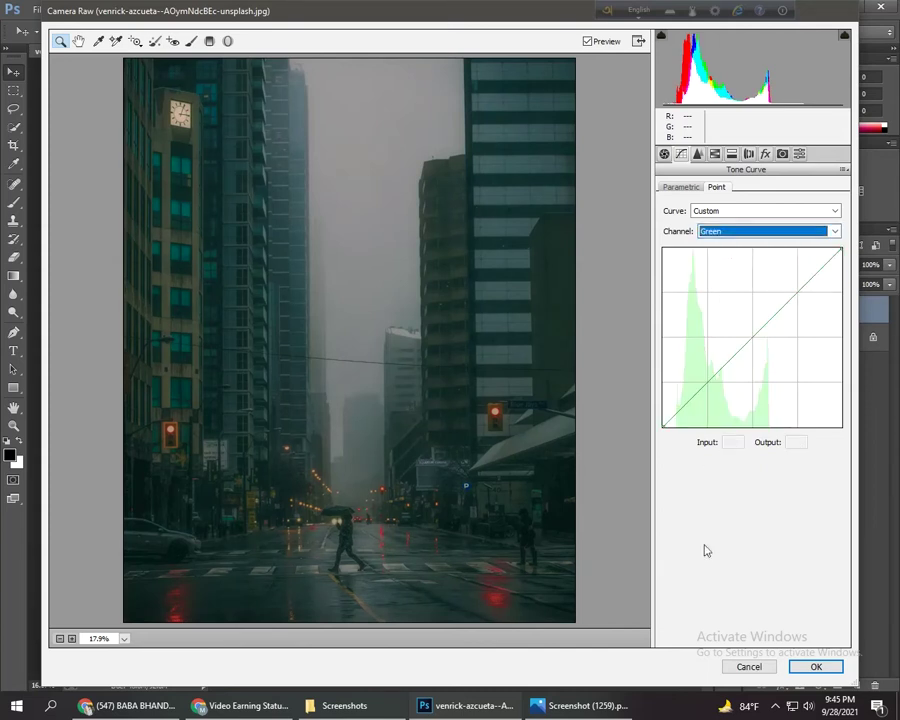
left_click(796, 291)
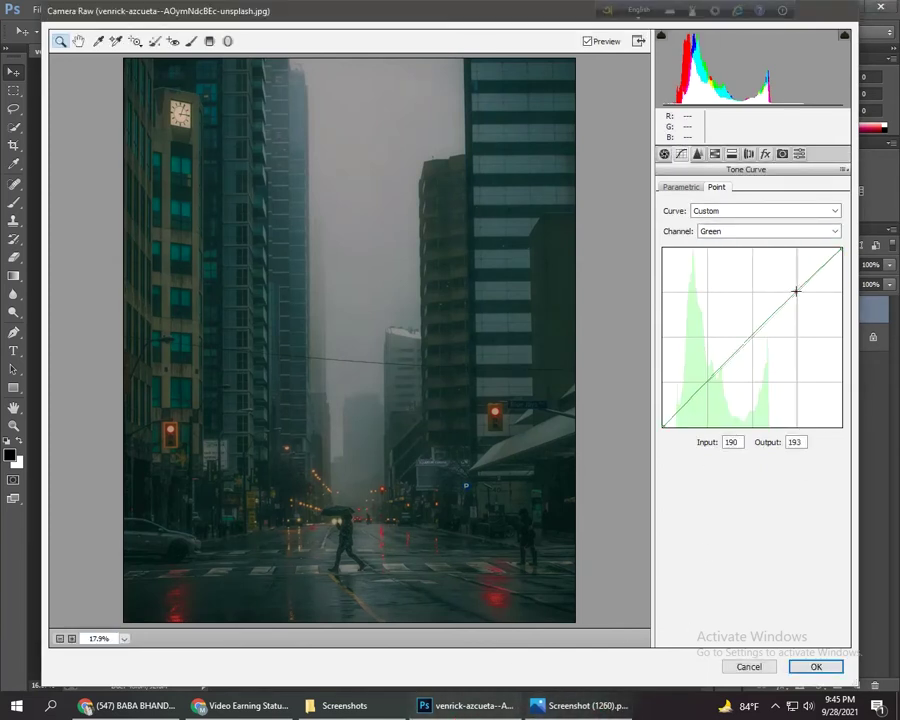
left_click(751, 336)
left_click(706, 381)
left_click(676, 414)
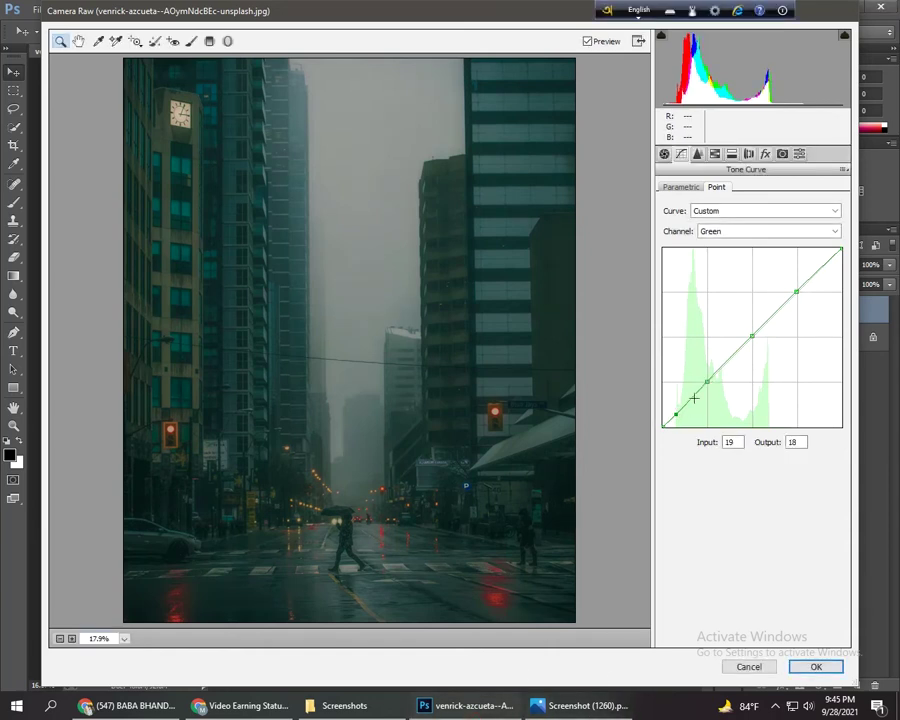
left_click_drag(707, 381, 703, 388)
left_click(677, 415)
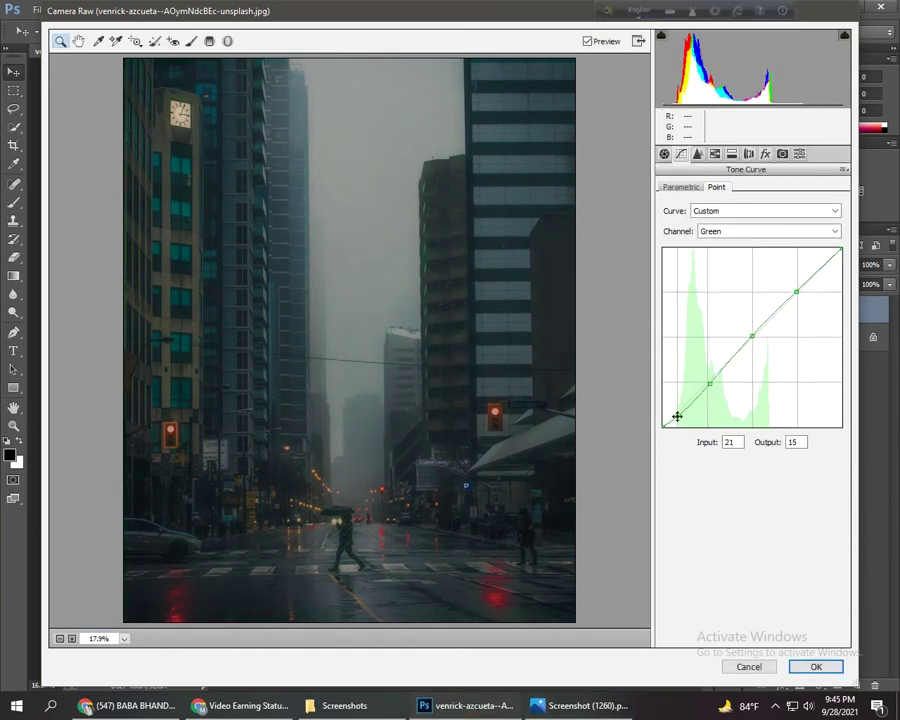
left_click_drag(796, 291, 796, 287)
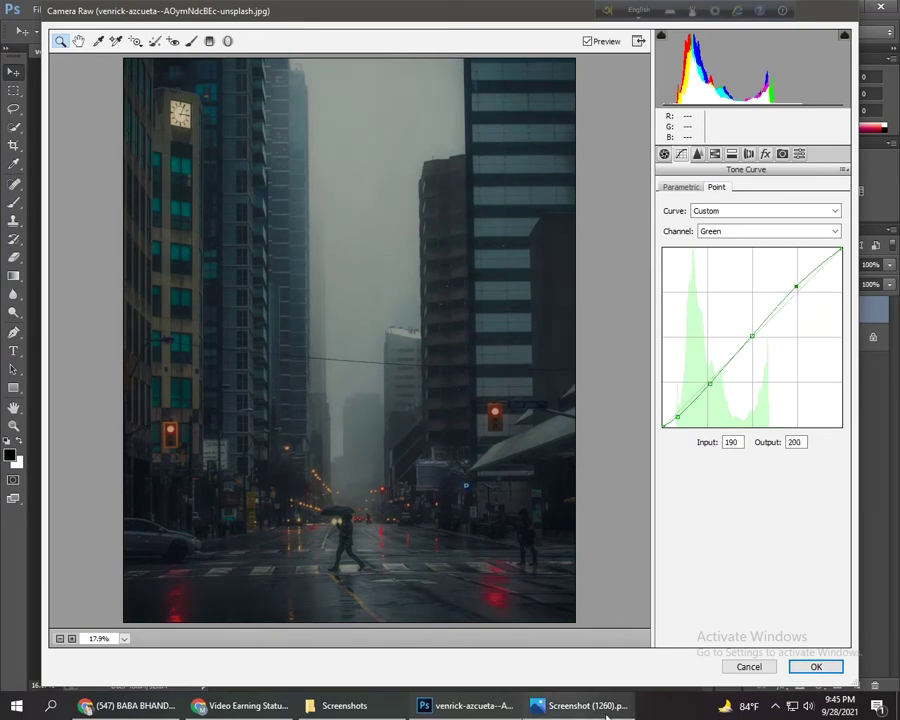
left_click(677, 416)
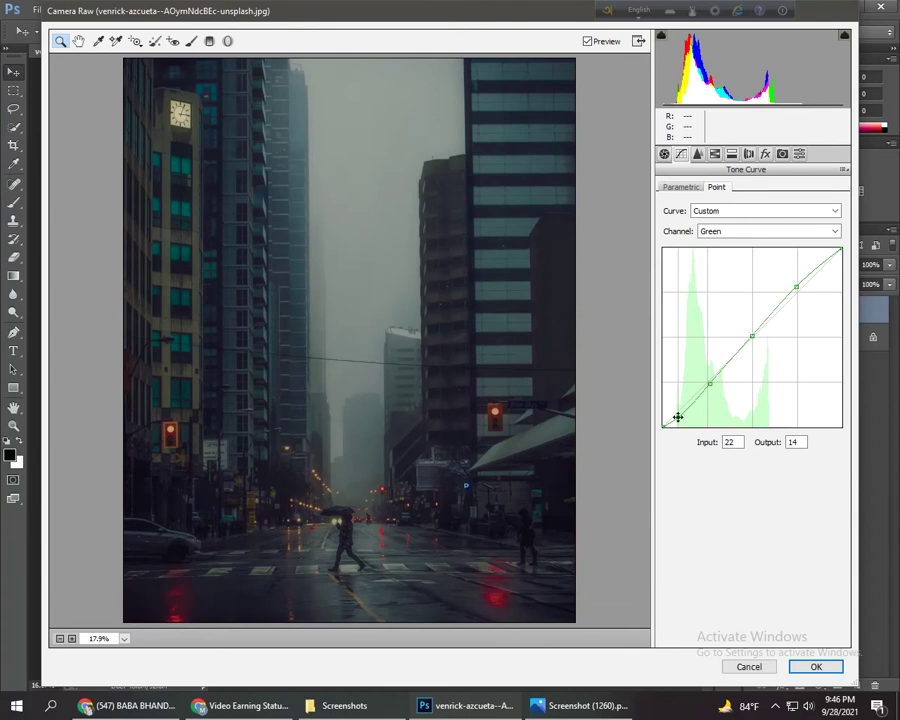
- Bow the Blue curve upward in the highlights with a slight shadow dip
left_click(770, 231)
left_click(755, 281)
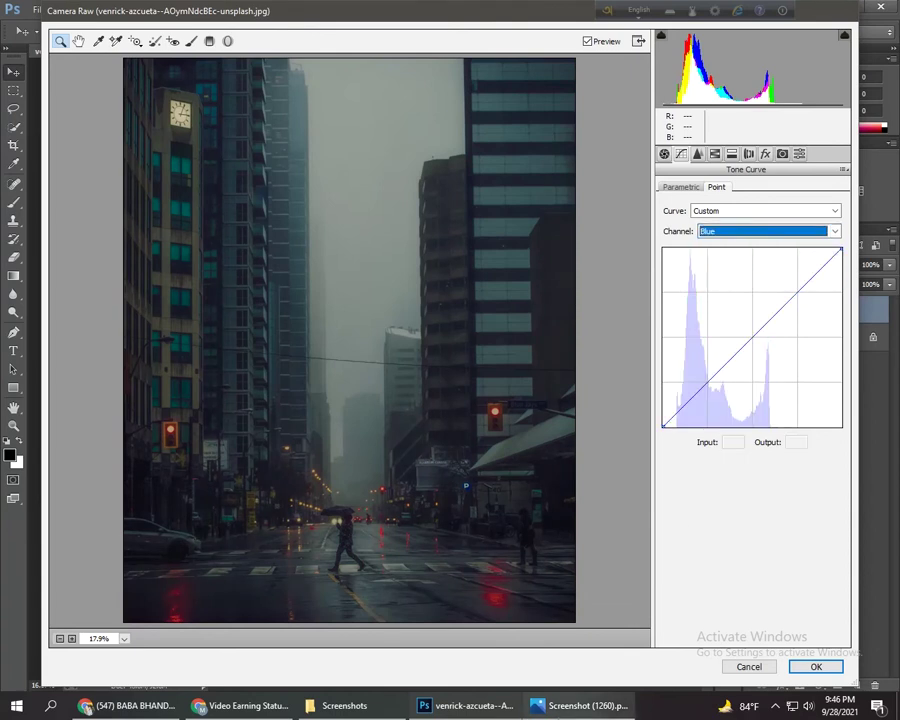
left_click(702, 379)
left_click_drag(765, 328, 764, 311)
left_click(708, 383)
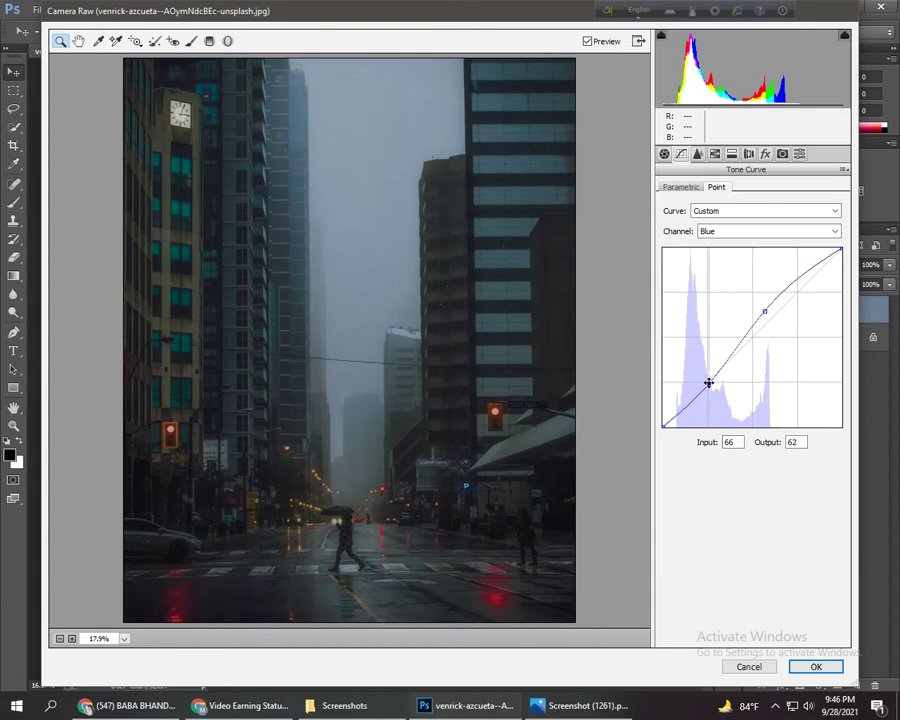
left_click(697, 153)
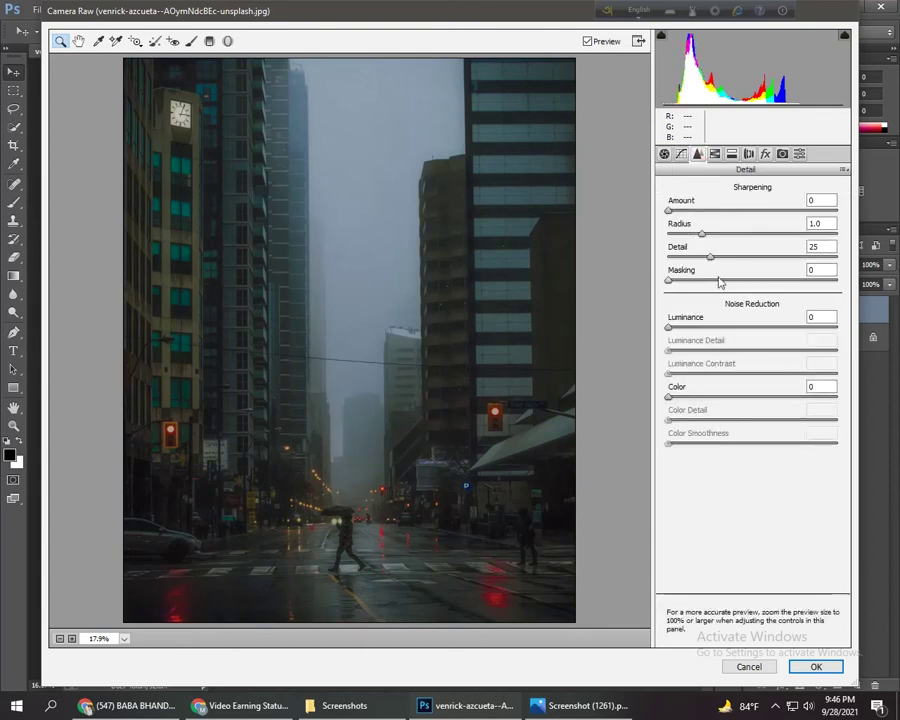
type("100")
left_click(714, 153)
- Set HSL hues: Reds -7, Oranges -20, Yellows -6, Greens -16, Aquas +7, Blues -20
left_click(670, 209)
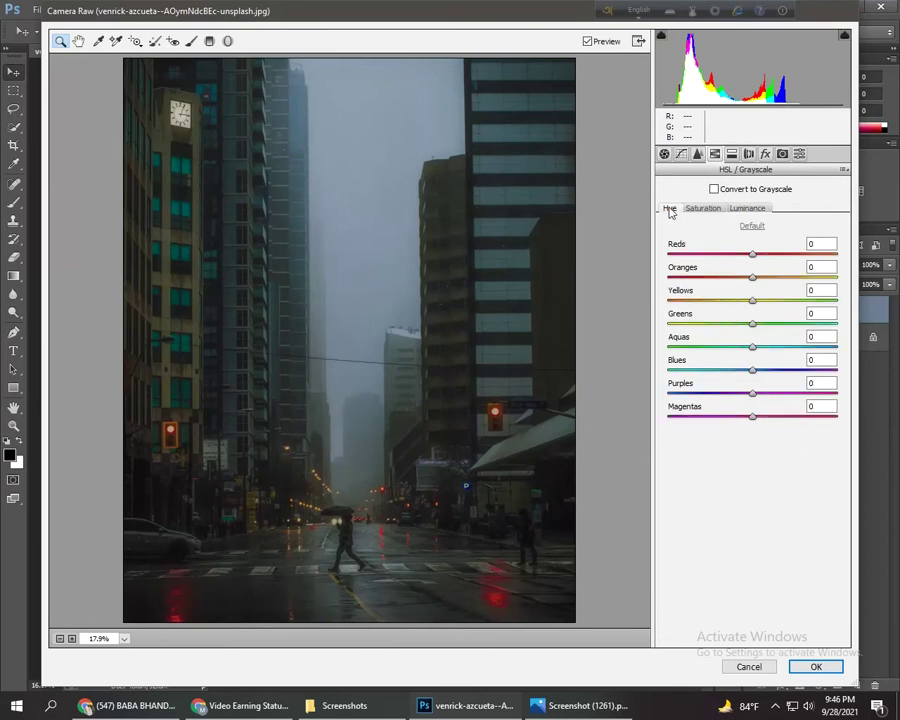
left_click_drag(752, 256, 749, 257)
left_click_drag(751, 257, 747, 257)
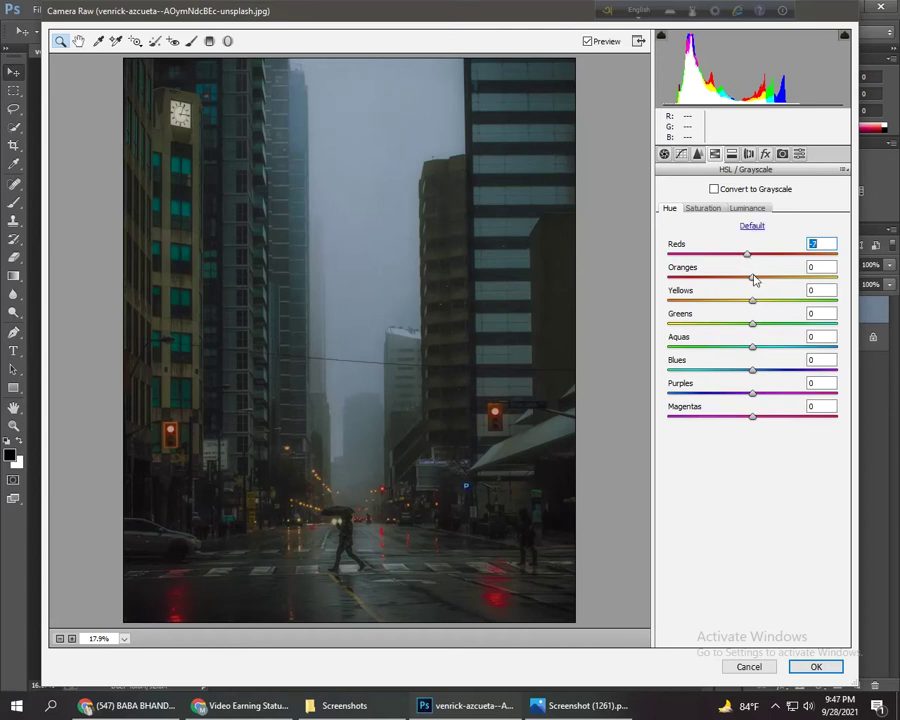
left_click_drag(753, 279, 736, 285)
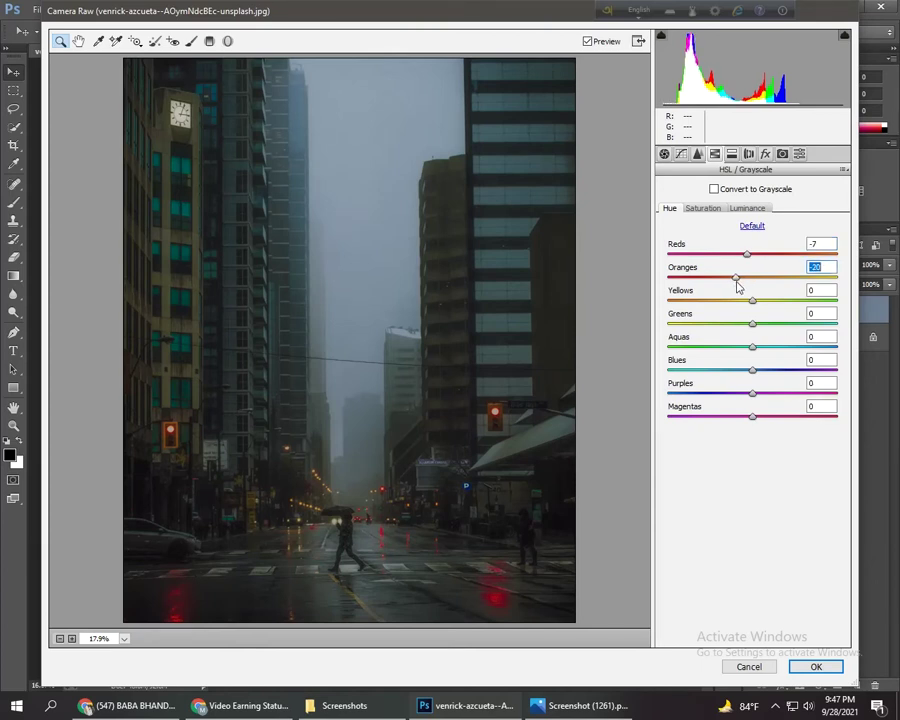
left_click_drag(753, 302, 749, 304)
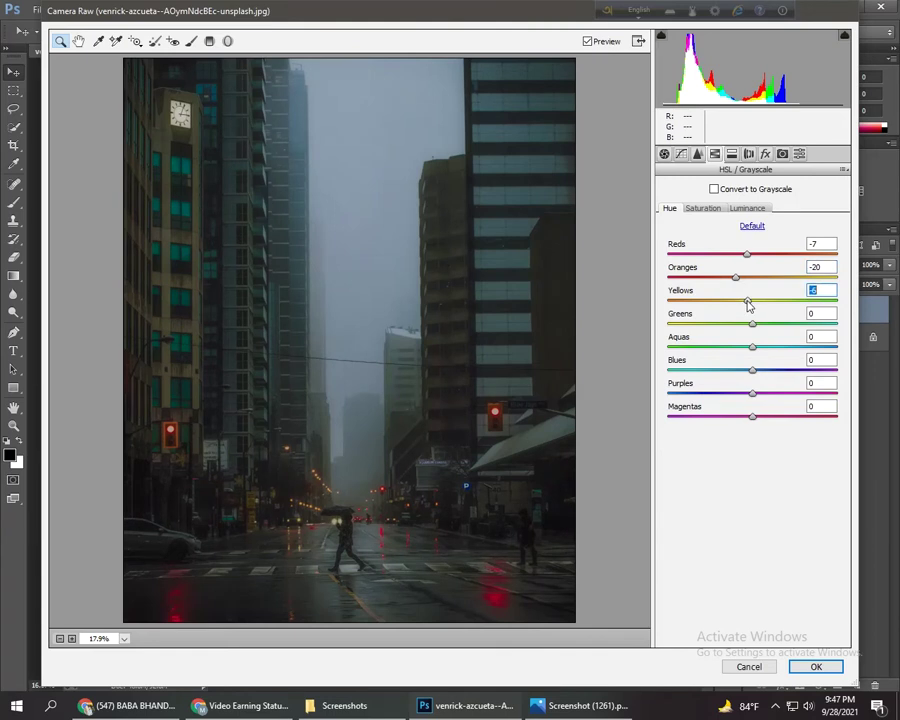
left_click_drag(753, 326, 741, 327)
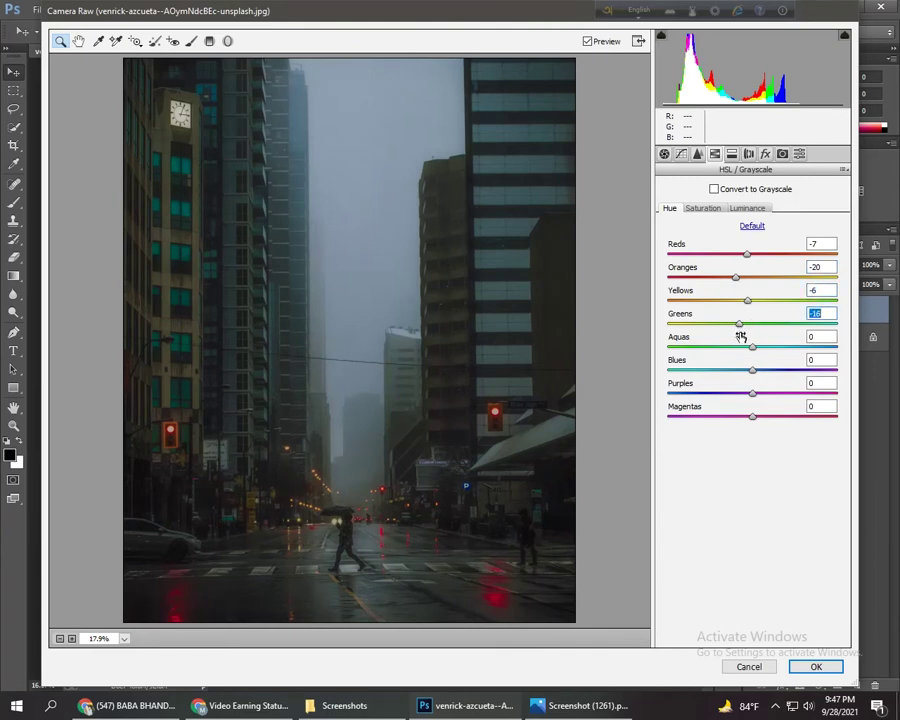
left_click_drag(752, 347, 758, 348)
left_click_drag(758, 357, 761, 358)
type("+3")
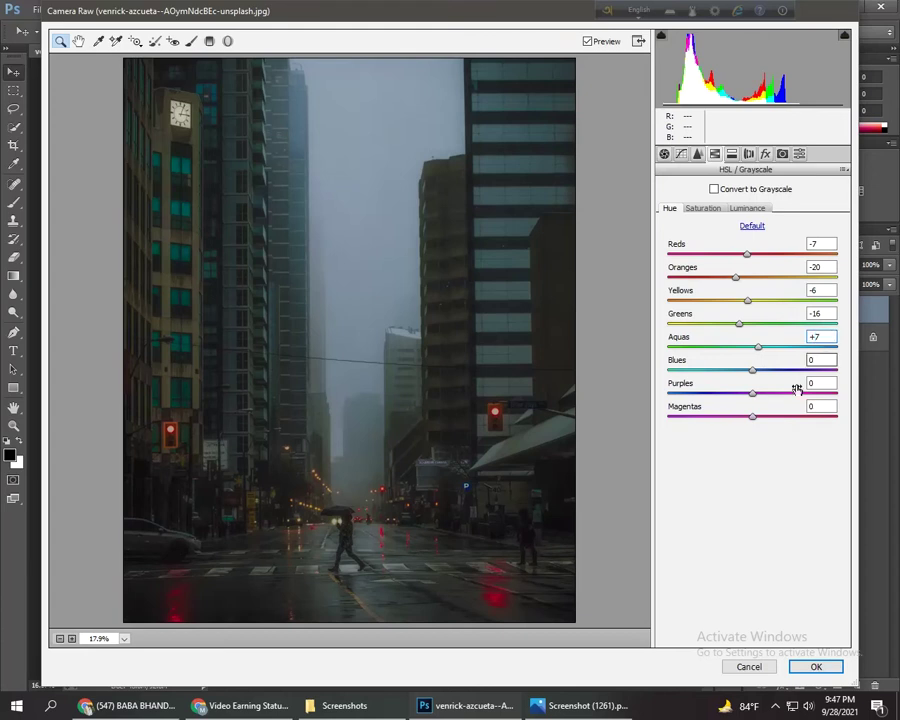
left_click_drag(755, 372, 725, 370)
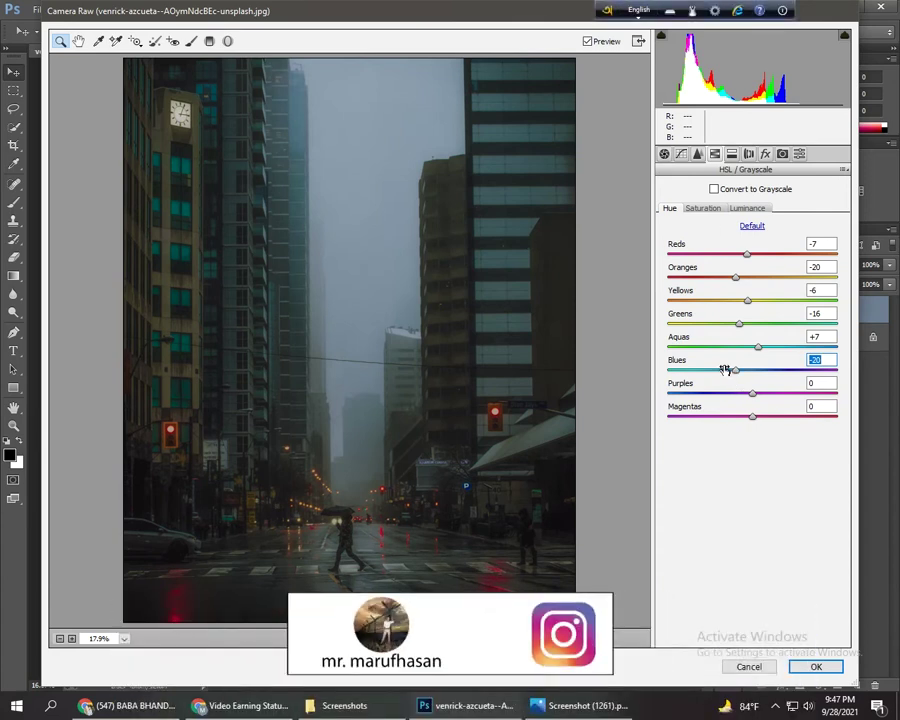
left_click(703, 208)
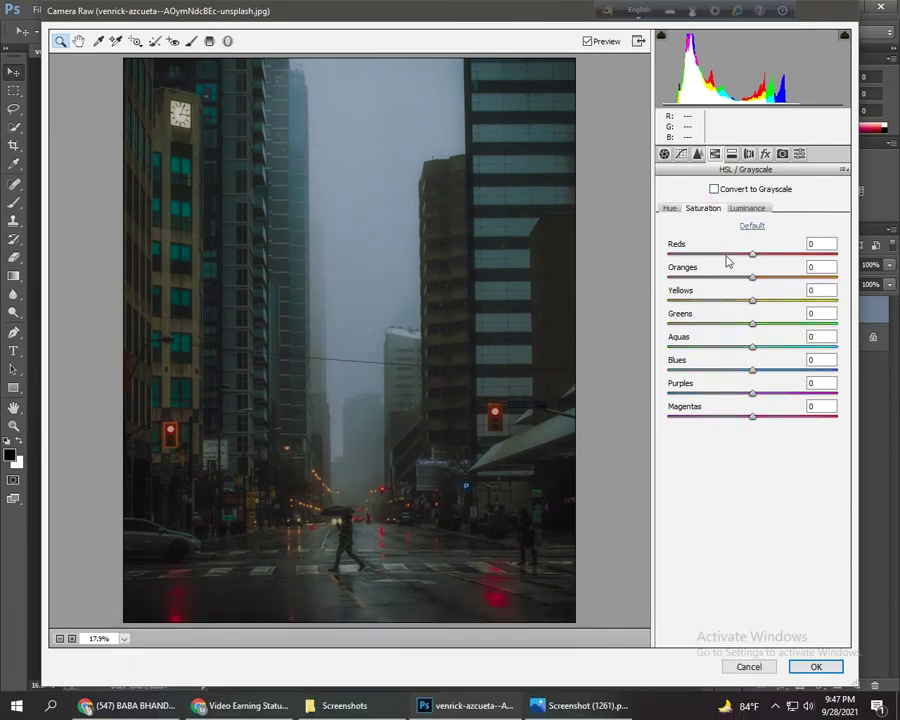
- Set HSL saturation: Reds +10, Yellows -50, Greens -45, Aquas -100, Blues about -88
mouse_move(753, 254)
left_mouse_down()
mouse_move(761, 255)
mouse_move(758, 278)
left_mouse_up()
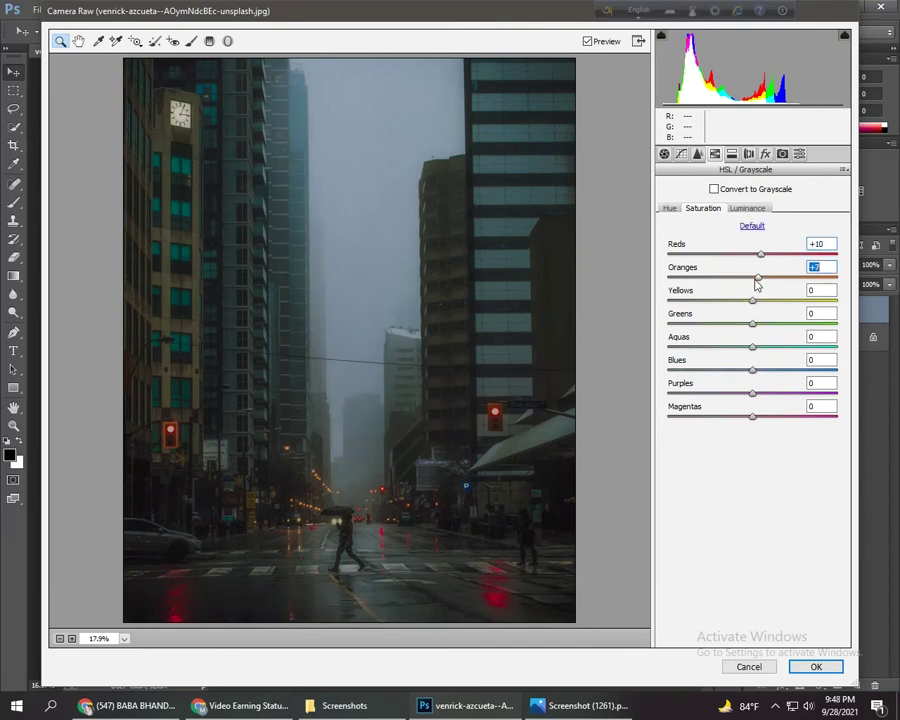
left_click_drag(753, 300, 716, 310)
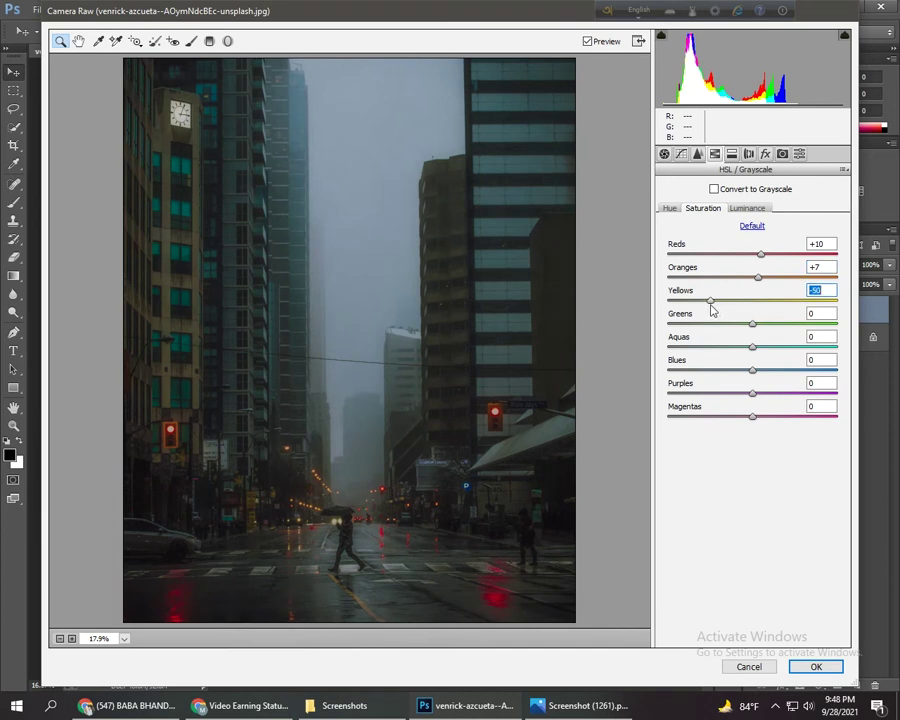
left_click_drag(752, 324, 715, 337)
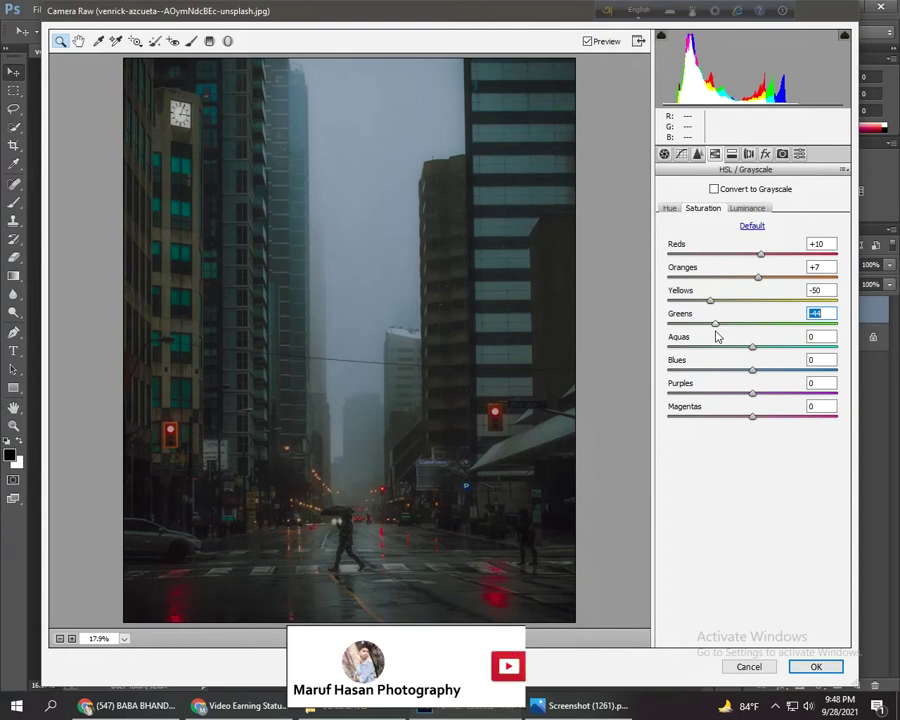
left_click_drag(752, 347, 663, 357)
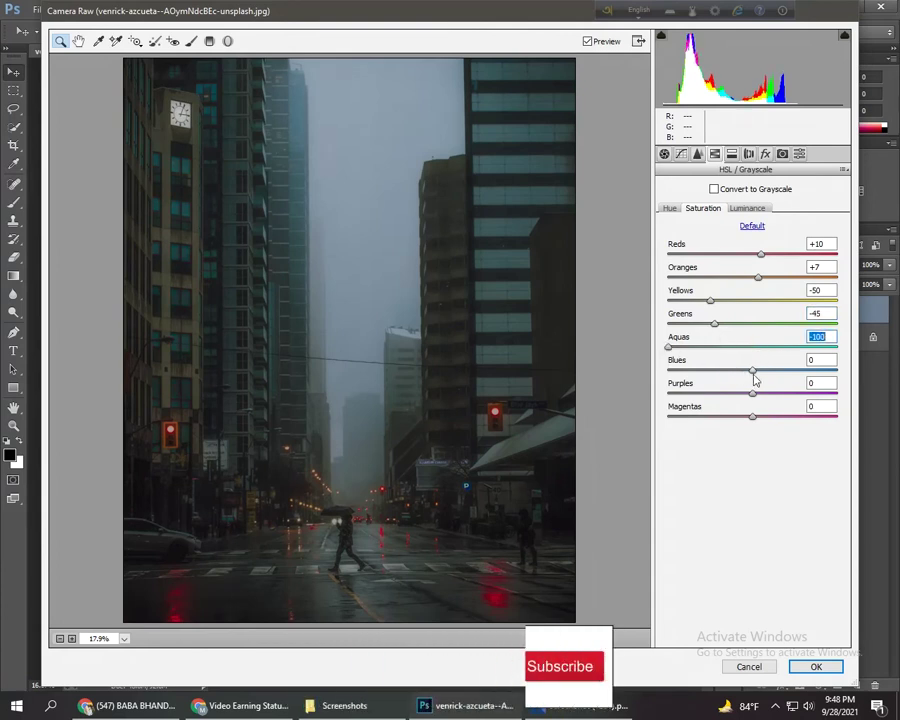
left_click_drag(754, 369, 679, 375)
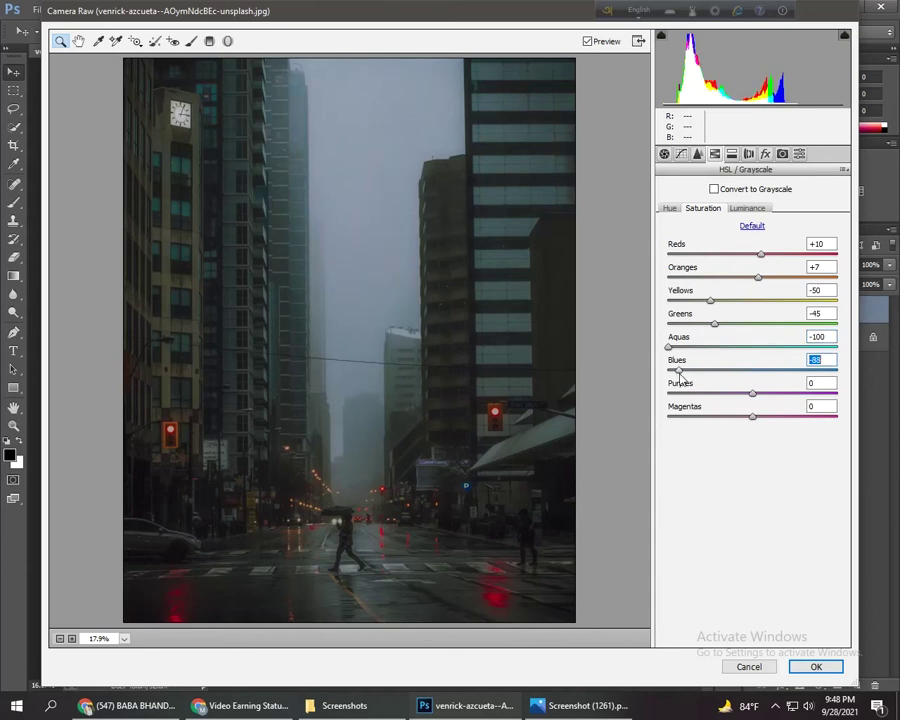
left_click(748, 208)
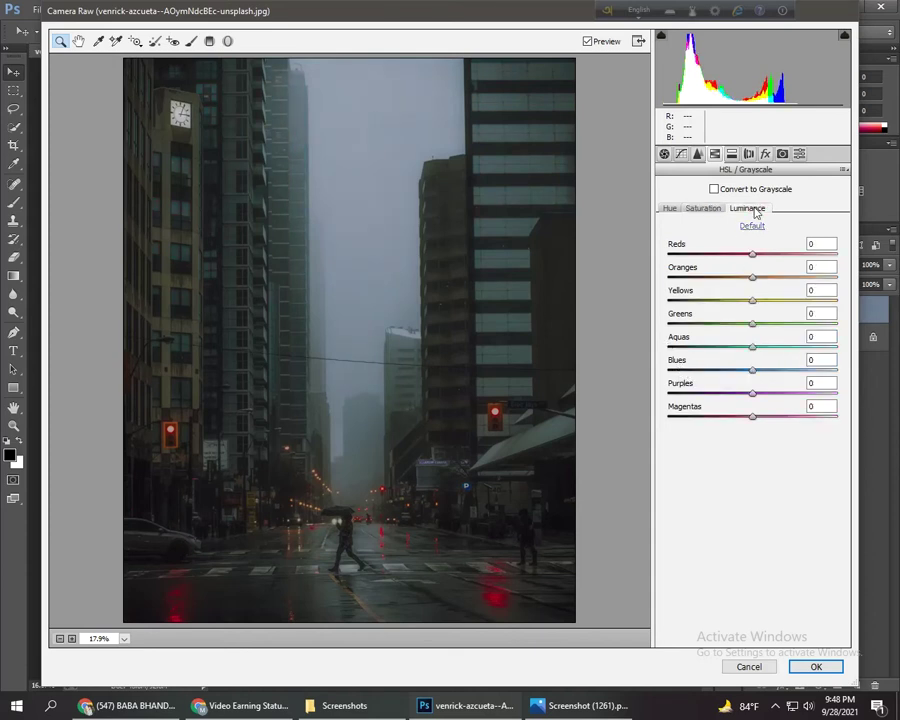
- Set luminance: Reds +10, Oranges +50, Yellows -6, Greens -20, Aquas -6, Blues -10
left_click_drag(752, 253, 761, 254)
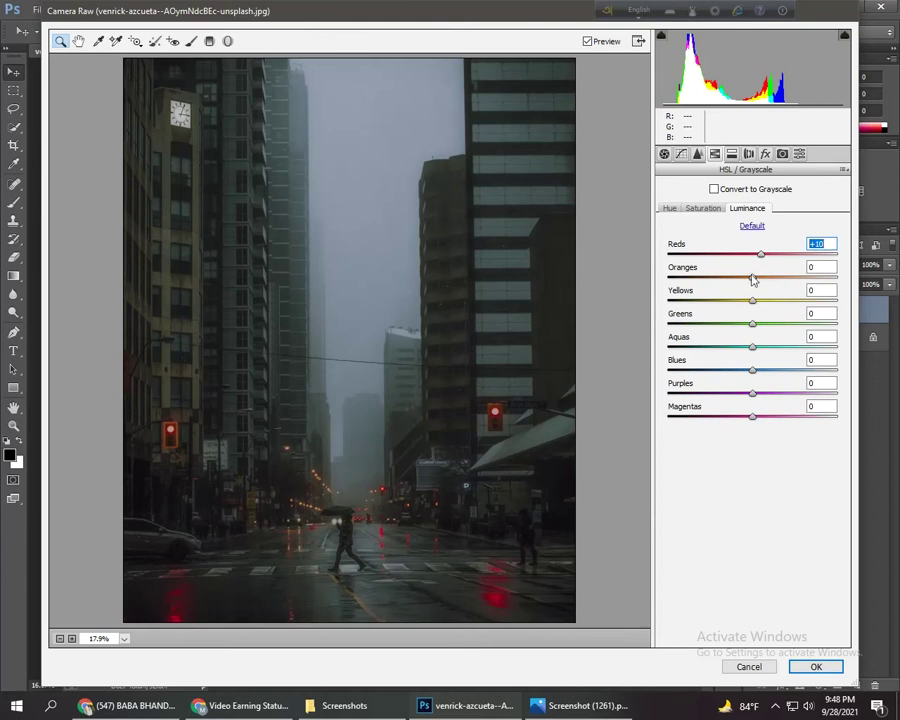
left_click_drag(752, 277, 795, 277)
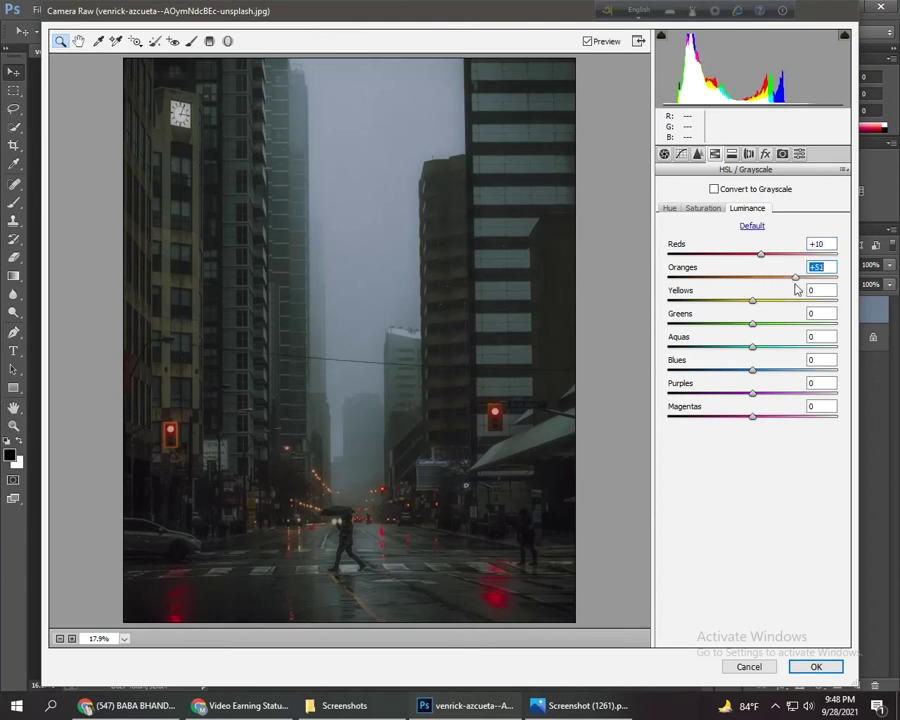
left_click_drag(752, 300, 751, 312)
mouse_move(750, 323)
left_mouse_down()
mouse_move(727, 332)
mouse_move(735, 332)
left_mouse_up()
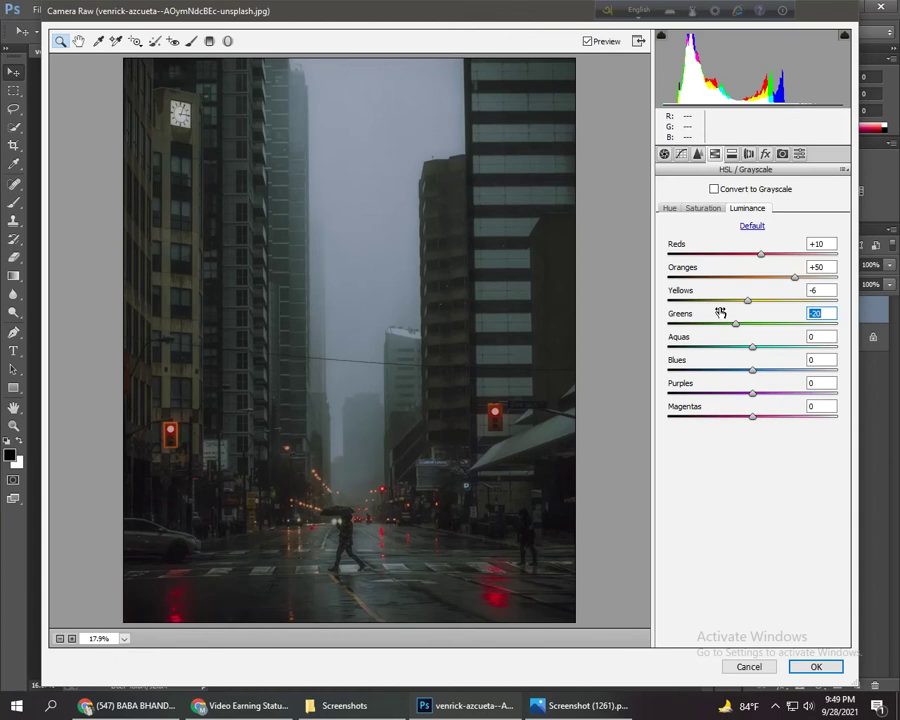
left_click_drag(751, 346, 748, 350)
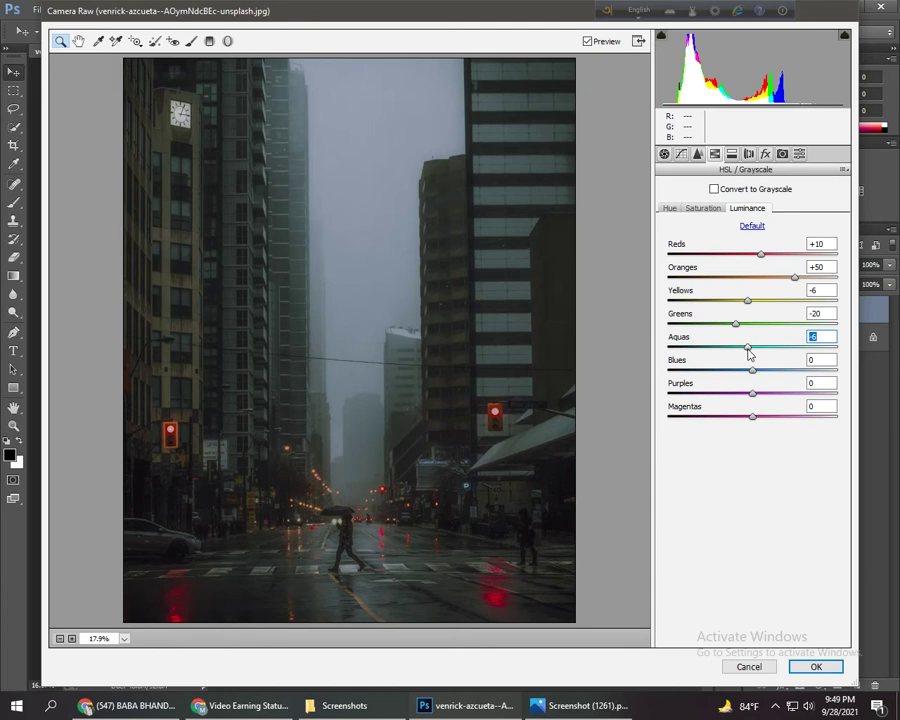
left_click_drag(750, 369, 743, 372)
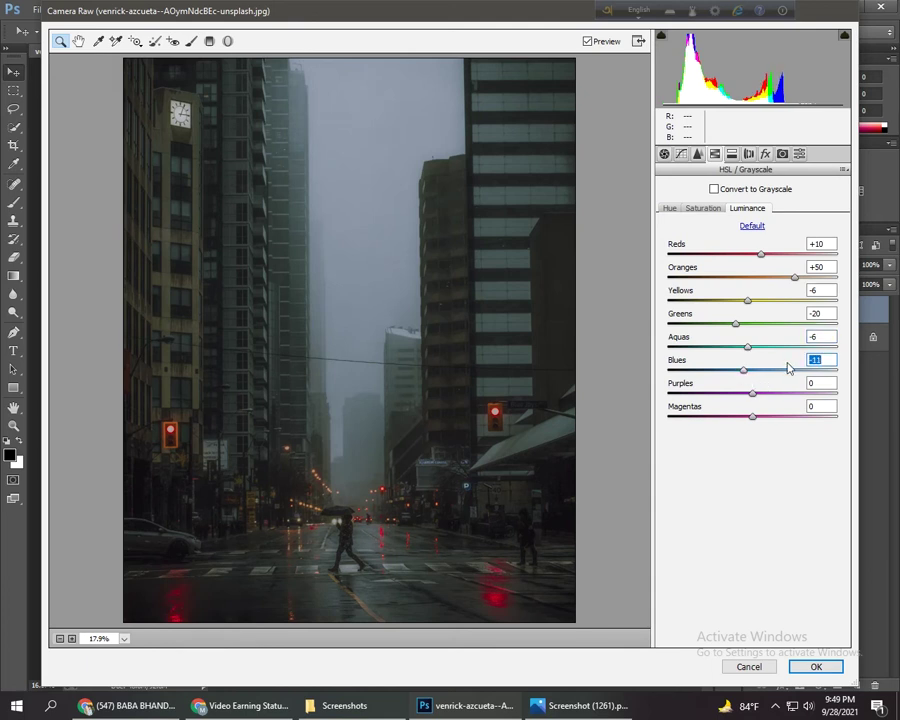
- Split-tone with highlights Hue 82, Saturation 78 and shadows Hue 206 with raised saturation
left_click(731, 154)
mouse_move(669, 209)
left_mouse_down()
mouse_move(709, 209)
mouse_move(706, 222)
left_mouse_up()
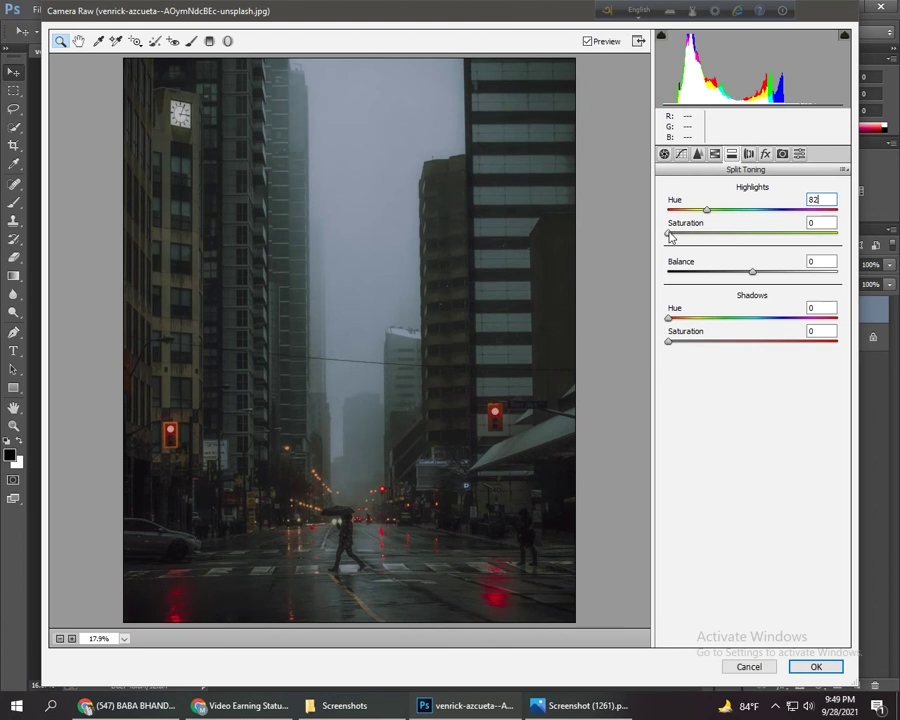
left_click_drag(670, 235, 741, 243)
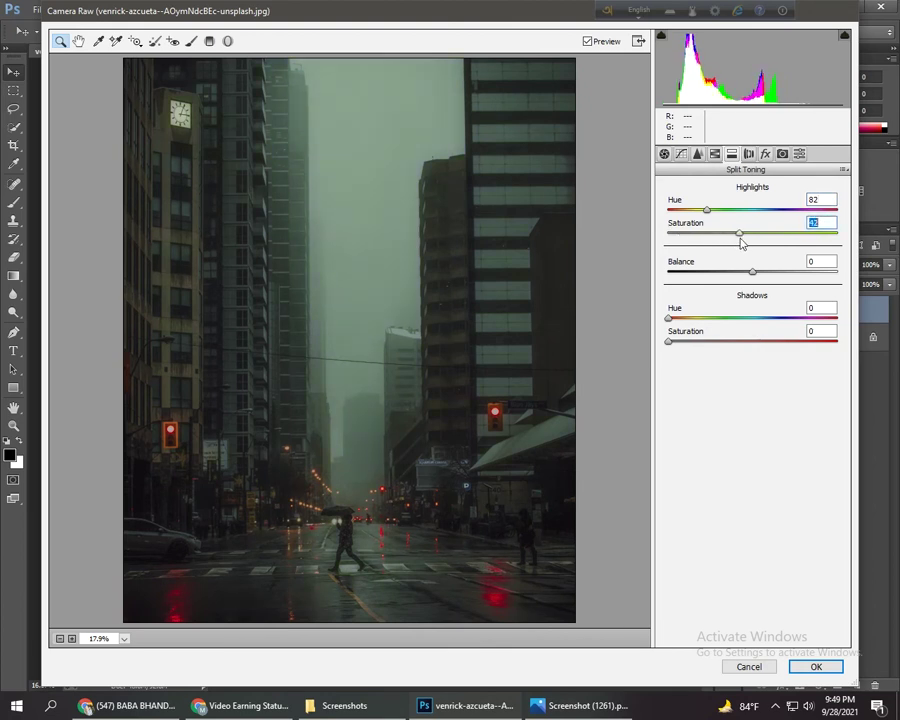
left_click_drag(741, 243, 782, 244)
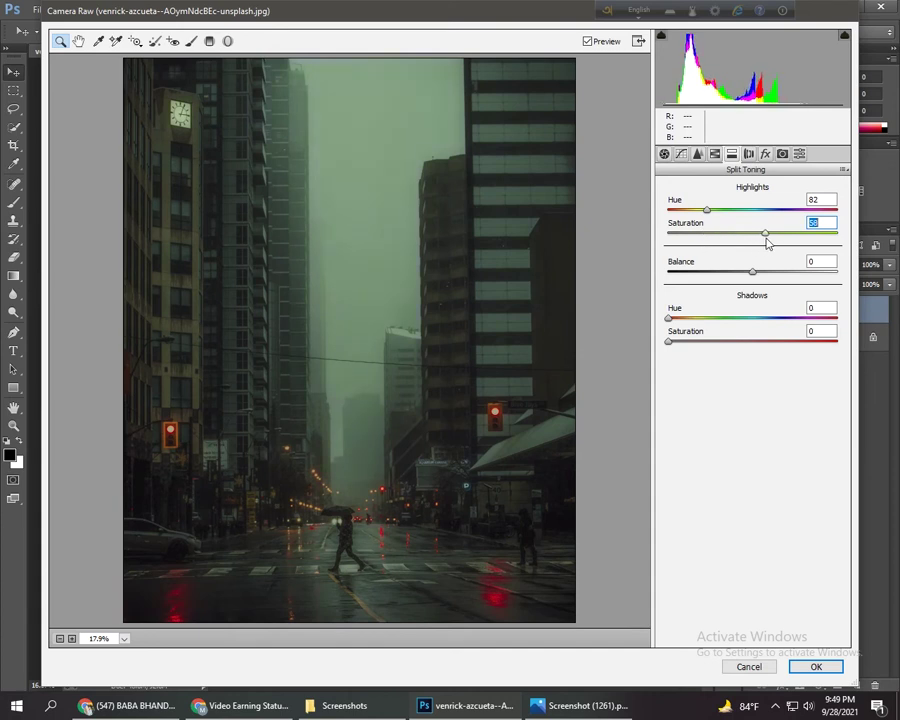
left_click_drag(782, 244, 801, 247)
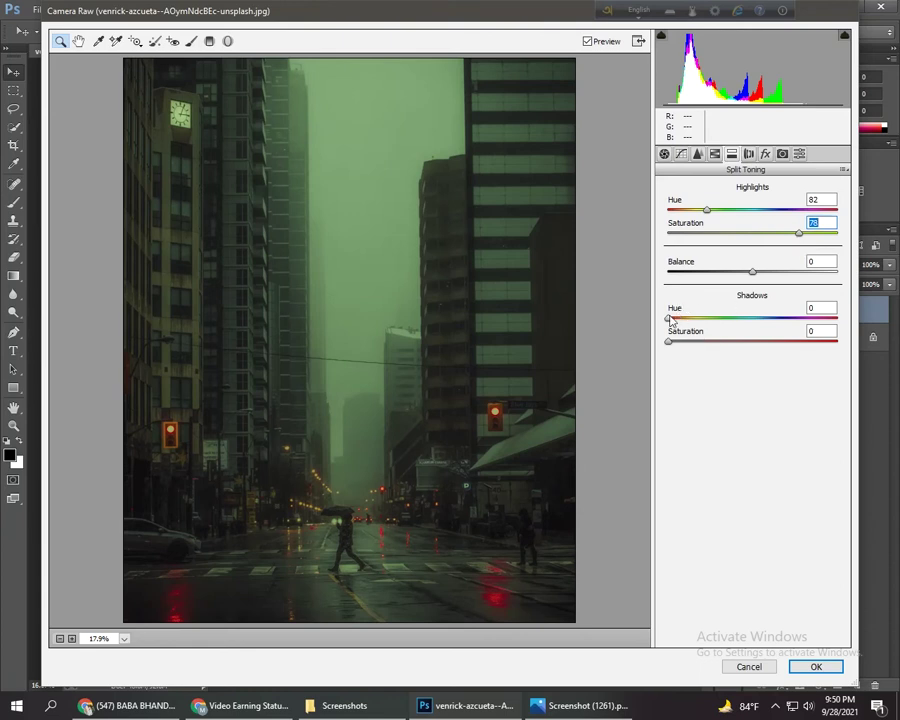
left_click_drag(671, 320, 768, 322)
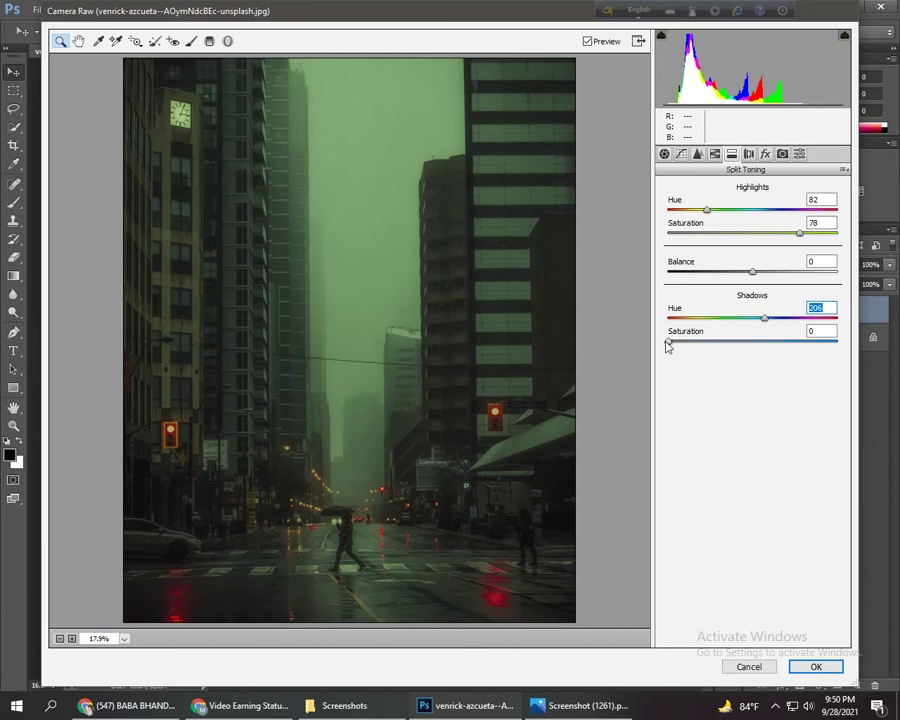
left_click_drag(670, 346, 707, 345)
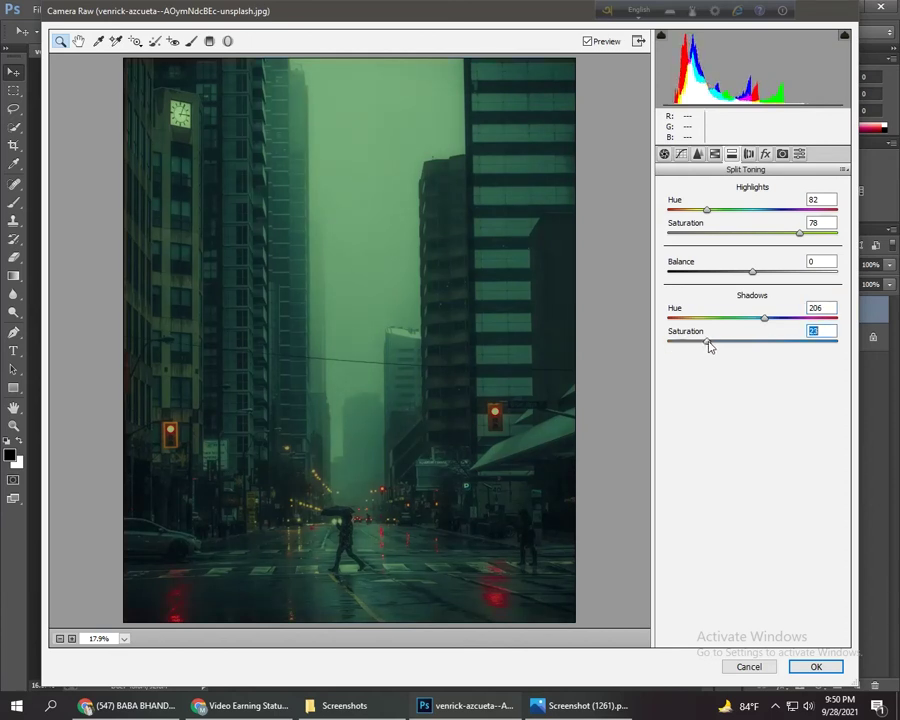
- Set calibration Red Saturation -15, Green Hue -100, Blue Hue -65, Blue Saturation -20
left_click(783, 154)
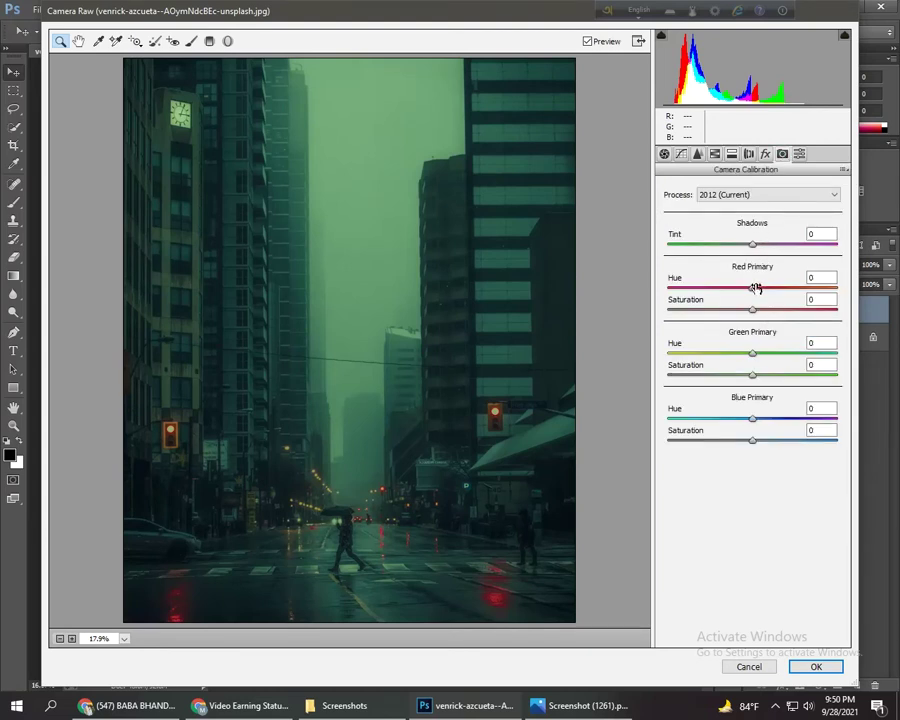
left_click_drag(752, 309, 740, 315)
mouse_move(752, 354)
left_mouse_down()
mouse_move(701, 366)
mouse_move(810, 354)
left_mouse_up()
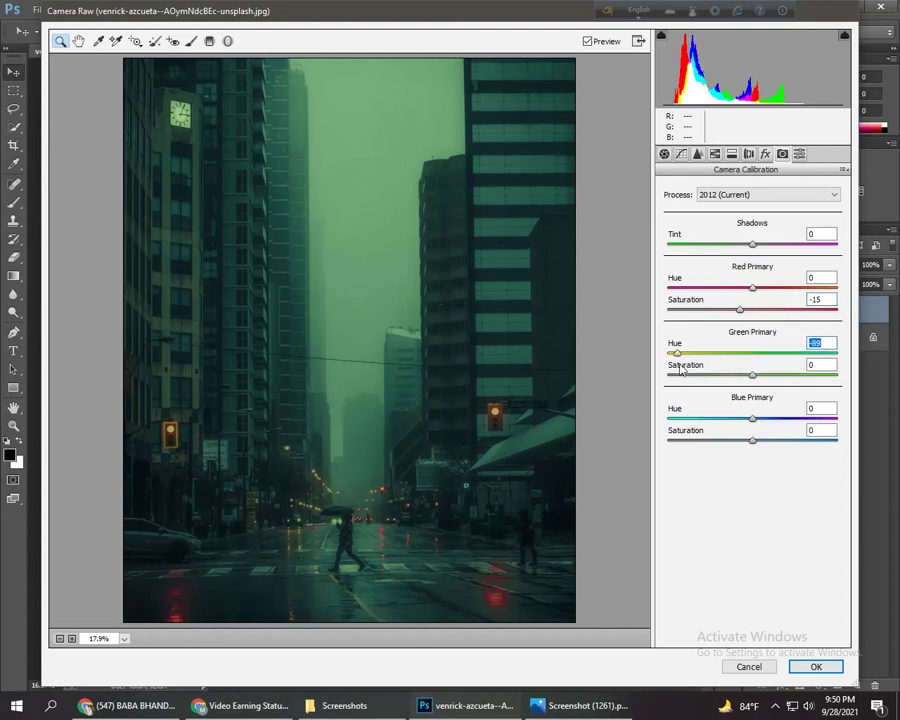
left_click_drag(810, 354, 664, 356)
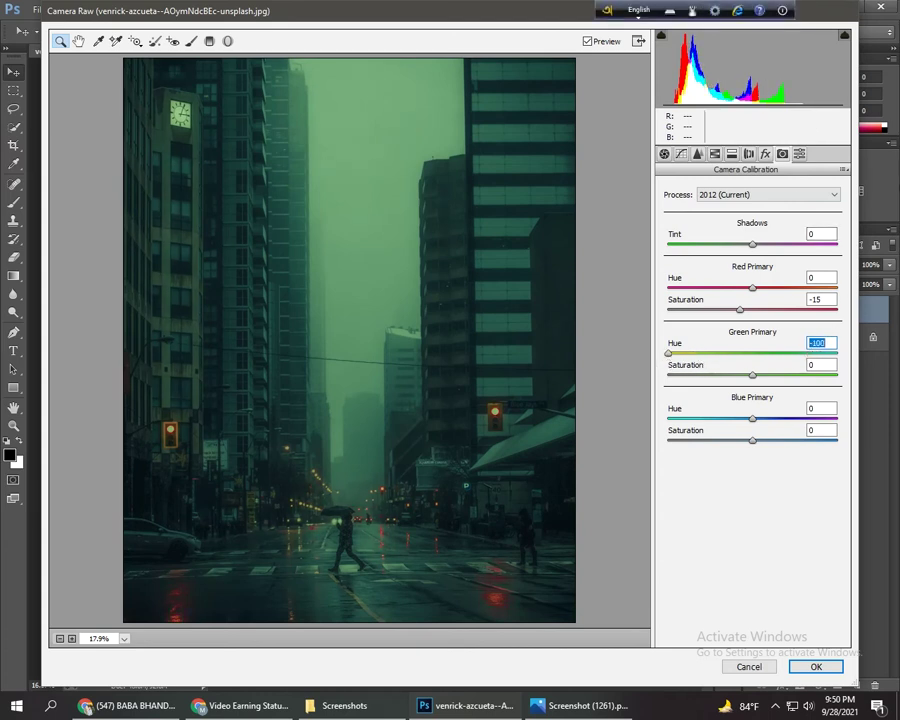
mouse_move(752, 418)
left_mouse_down()
mouse_move(699, 420)
mouse_move(737, 444)
left_mouse_up()
type("-20")
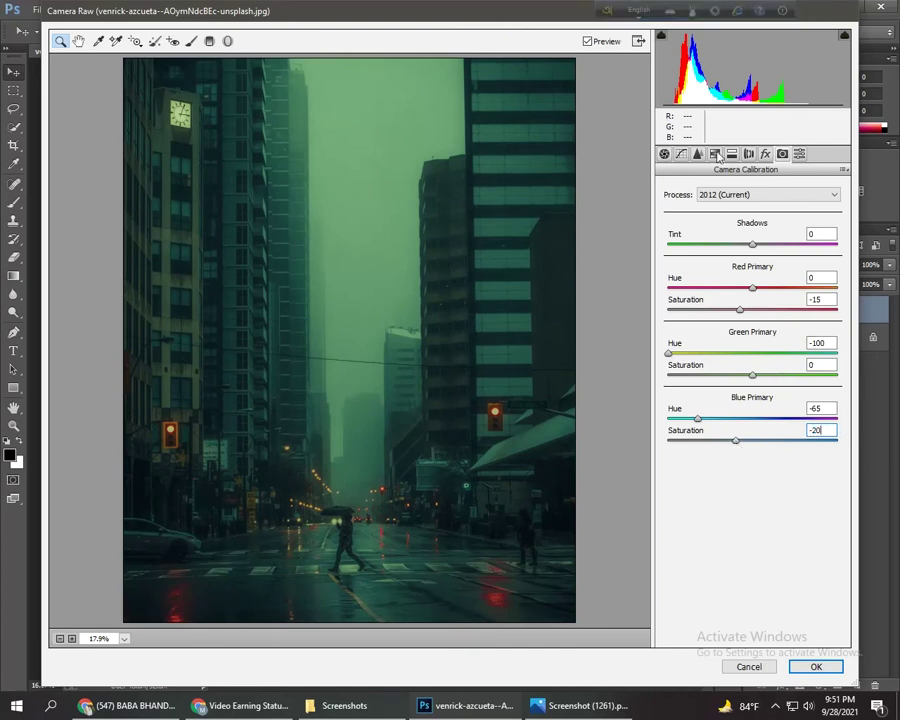
left_click(681, 153)
- Lower the Blue curve's shadows, set Green to 176→190 and 70→62, and raise Red highlights to 190→200
left_click_drag(762, 313, 764, 315)
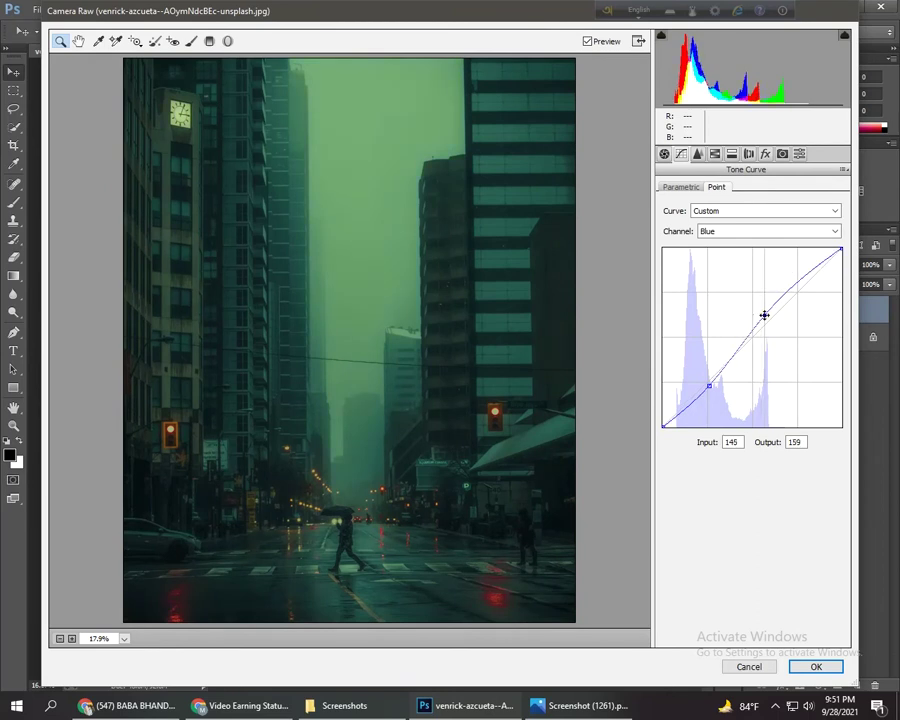
left_click_drag(709, 386, 712, 385)
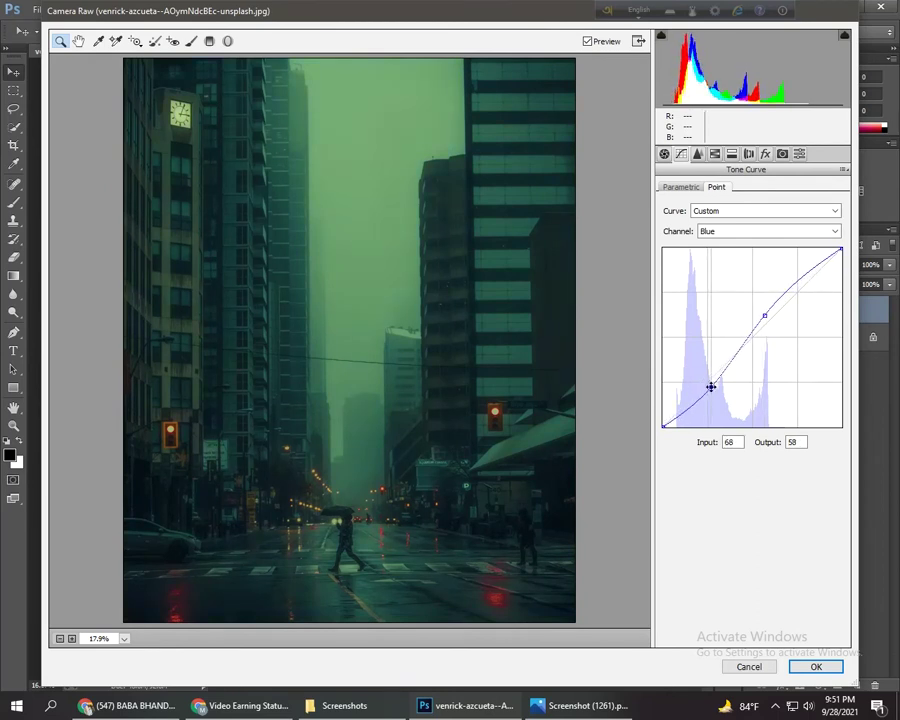
left_click(712, 231)
left_click(712, 267)
mouse_move(796, 286)
left_mouse_down()
mouse_move(786, 283)
mouse_move(786, 293)
left_mouse_up()
left_click_drag(710, 383, 712, 383)
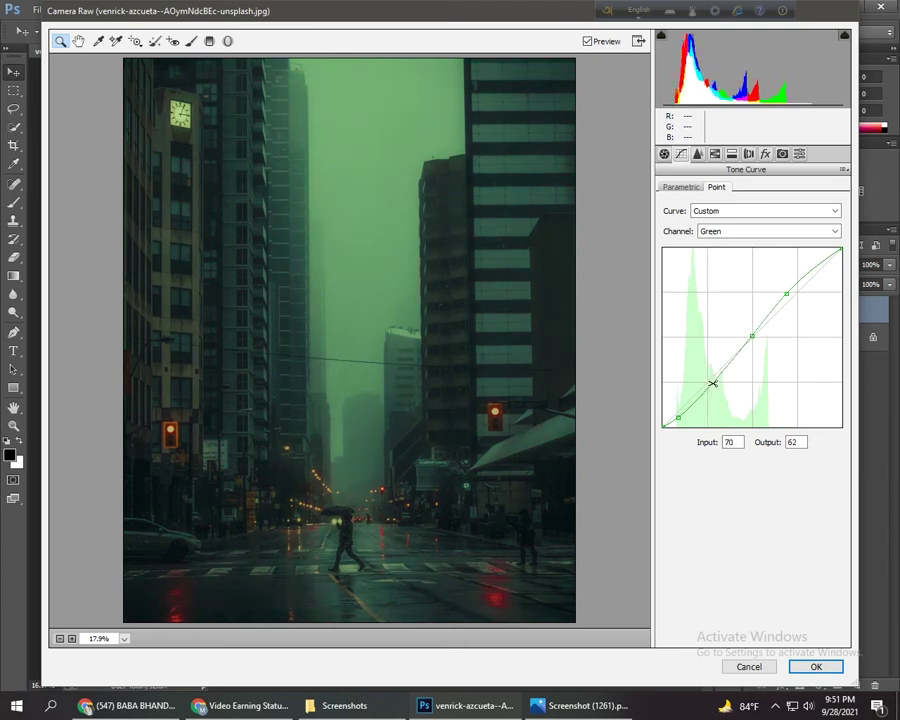
left_click(720, 232)
left_click(721, 233)
left_click(710, 254)
mouse_move(794, 284)
left_mouse_down()
mouse_move(790, 275)
mouse_move(795, 287)
left_mouse_up()
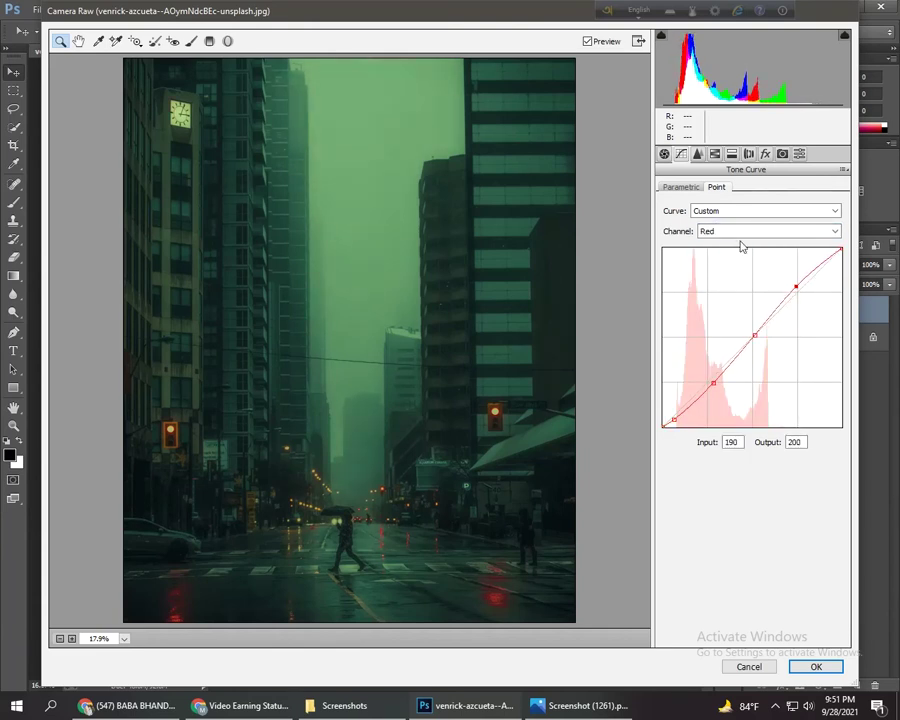
- Draw a graduated filter across the photo with Exposure -0.75
left_click(209, 41)
key("ctrl+minus")
mouse_move(122, 348)
left_mouse_down()
mouse_move(456, 376)
mouse_move(360, 369)
left_mouse_up()
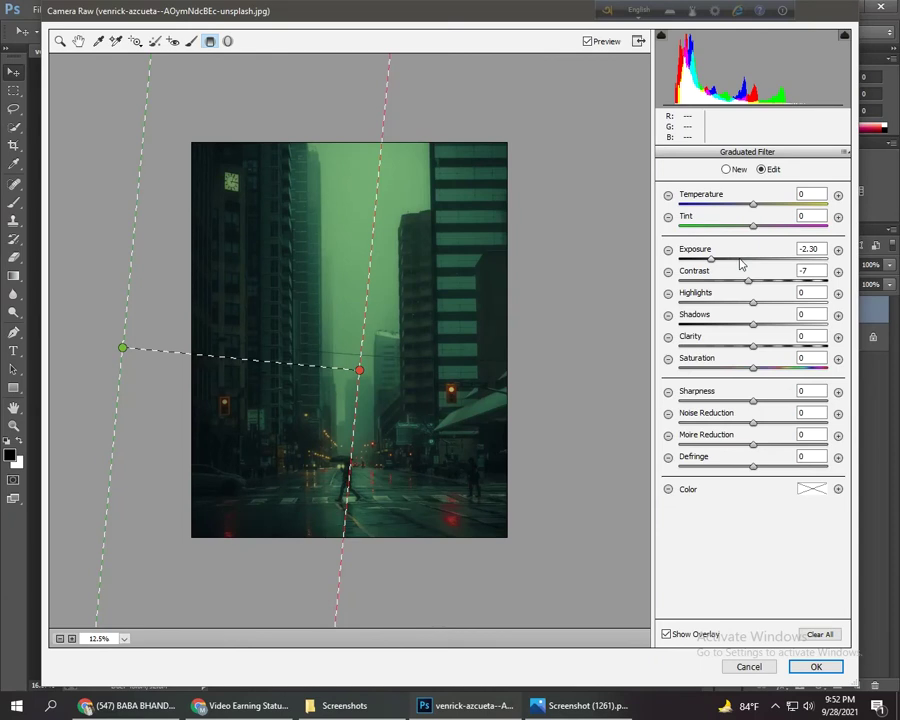
left_click(808, 249)
type("-0.75")
- Add graduated filters from the right and from the top, then apply the Camera Raw grade
mouse_move(566, 268)
left_mouse_down()
mouse_move(309, 287)
mouse_move(303, 306)
left_mouse_up()
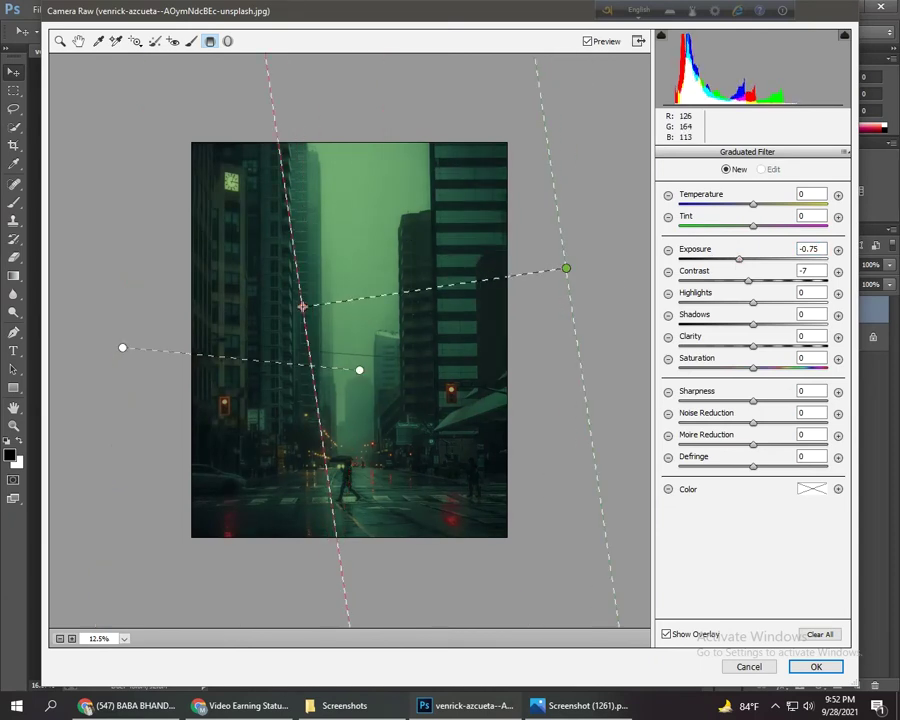
left_click_drag(330, 71, 334, 393)
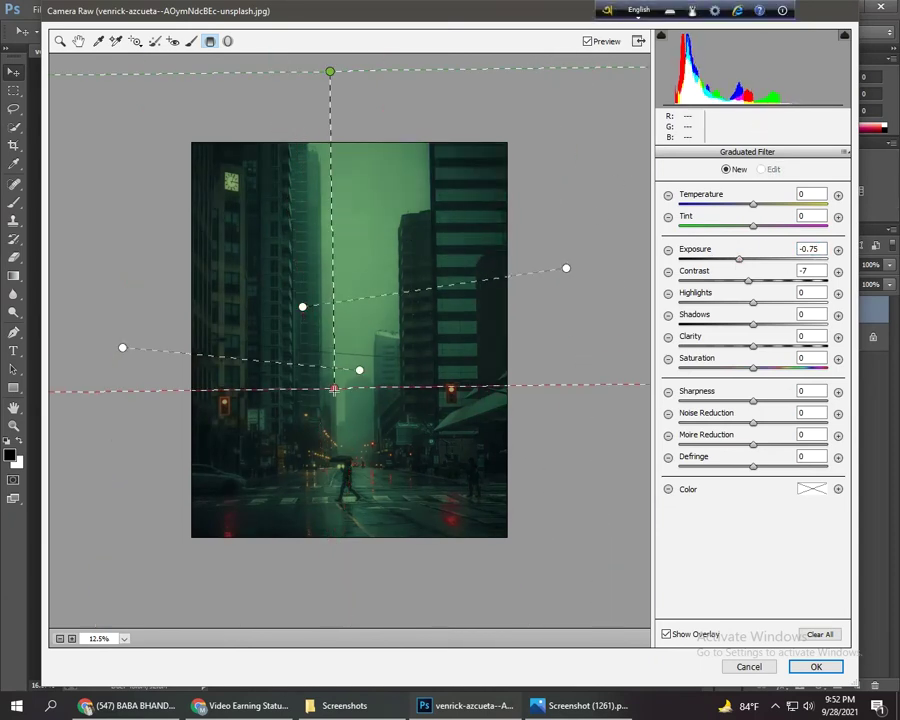
left_click(814, 665)
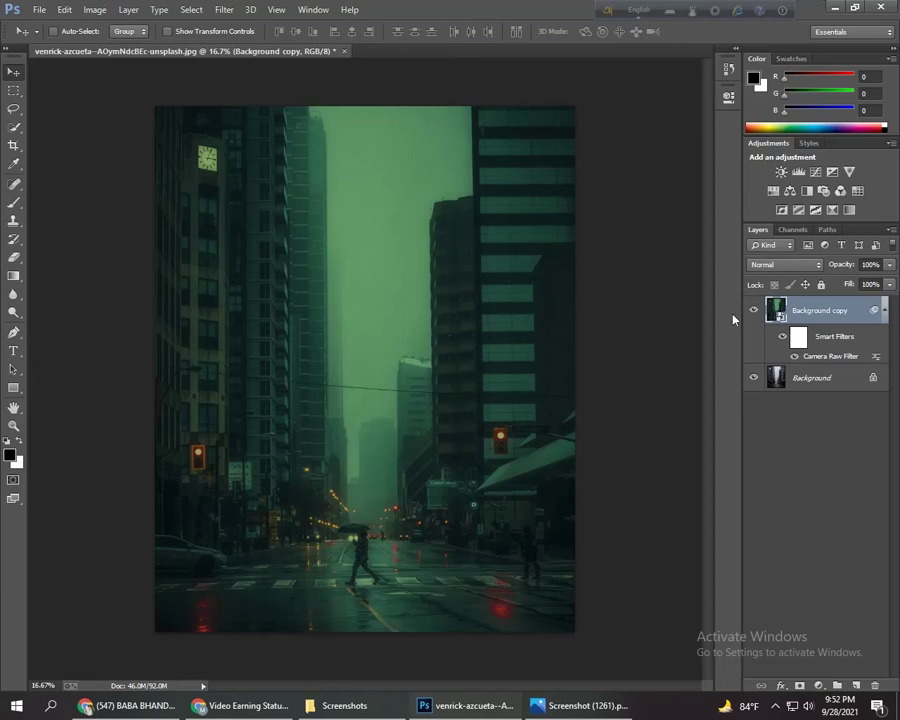
- Reopen the Camera Raw smart filter and lower Saturation to -20
left_click(832, 359)
double_click(830, 356)
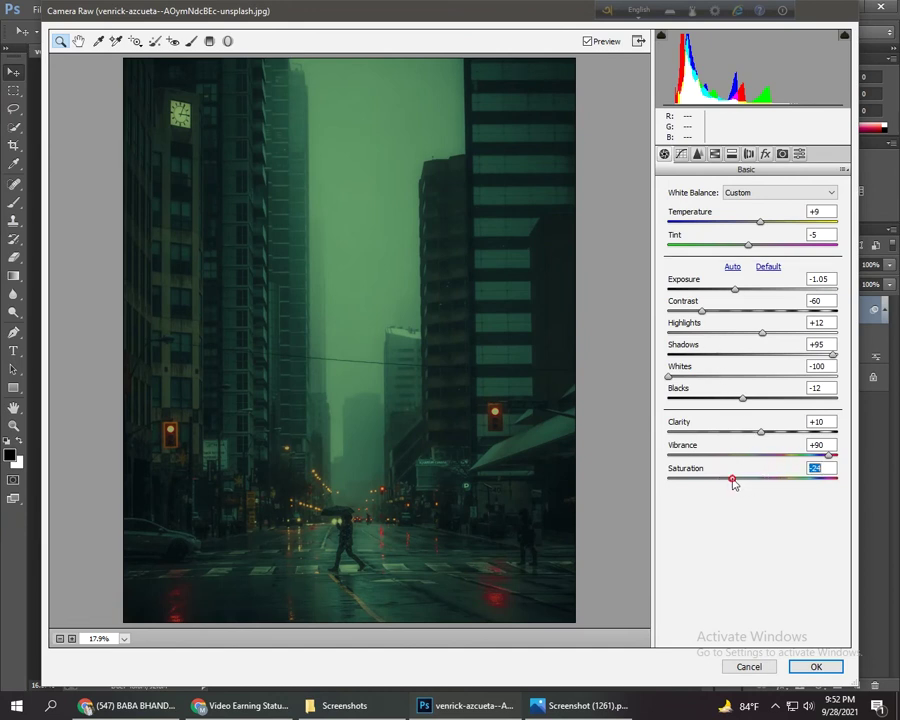
mouse_move(733, 479)
left_mouse_down()
mouse_move(756, 480)
mouse_move(749, 486)
left_mouse_up()
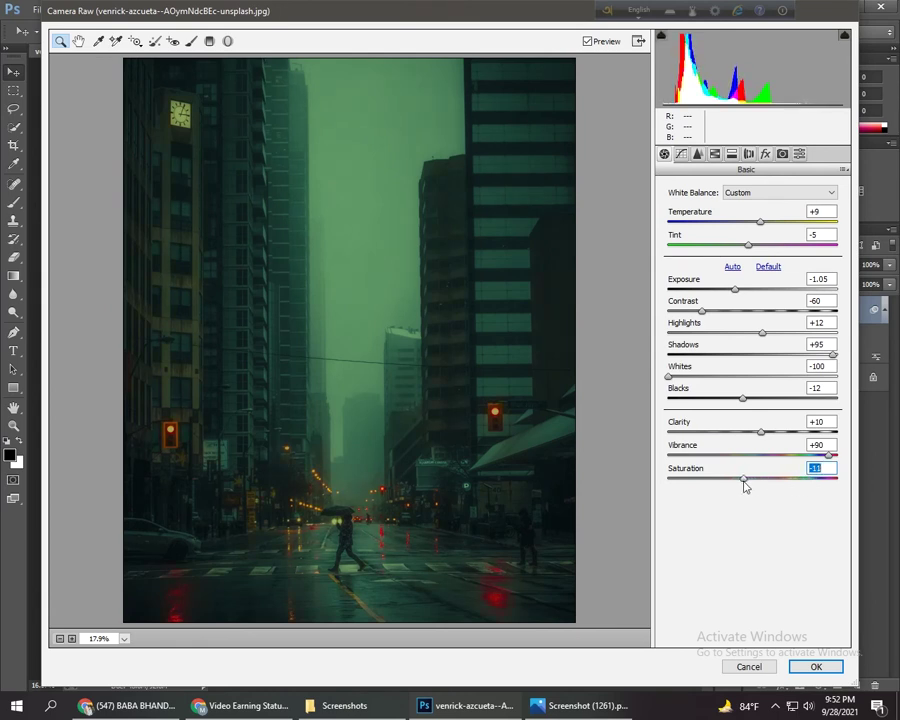
left_click_drag(742, 486, 738, 487)
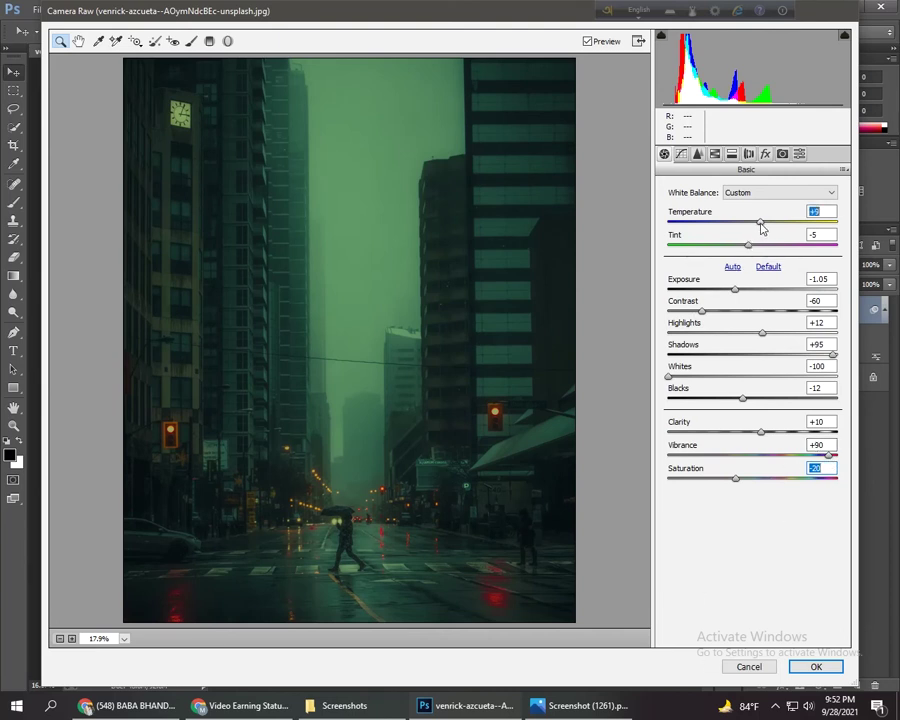
- Set Temperature +10 and Tint -25, then reapply the filter to the layer
left_click_drag(762, 229, 761, 230)
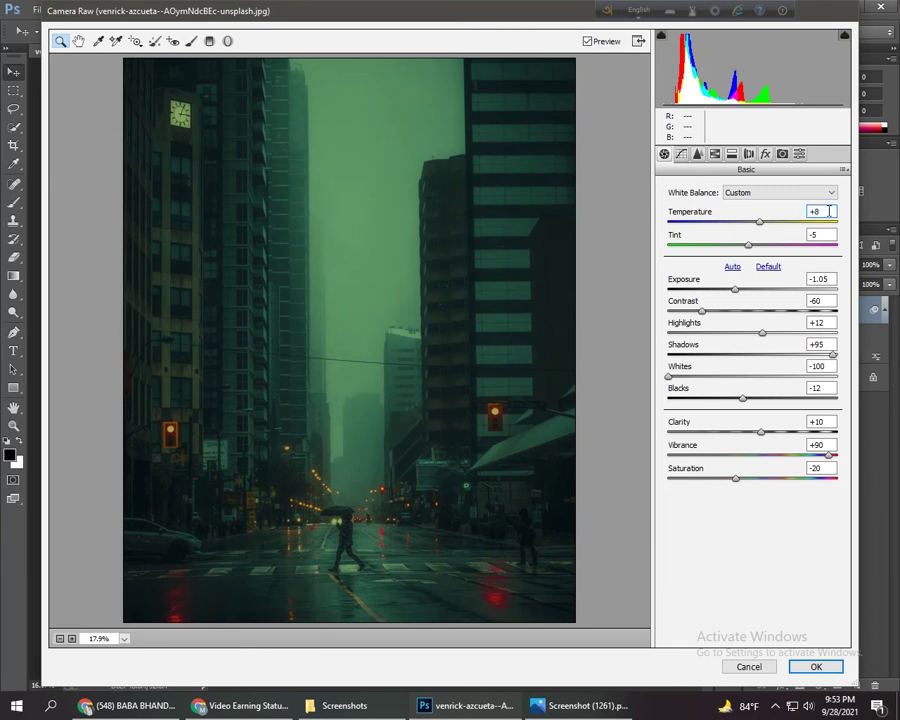
type("10")
left_click_drag(748, 246, 728, 246)
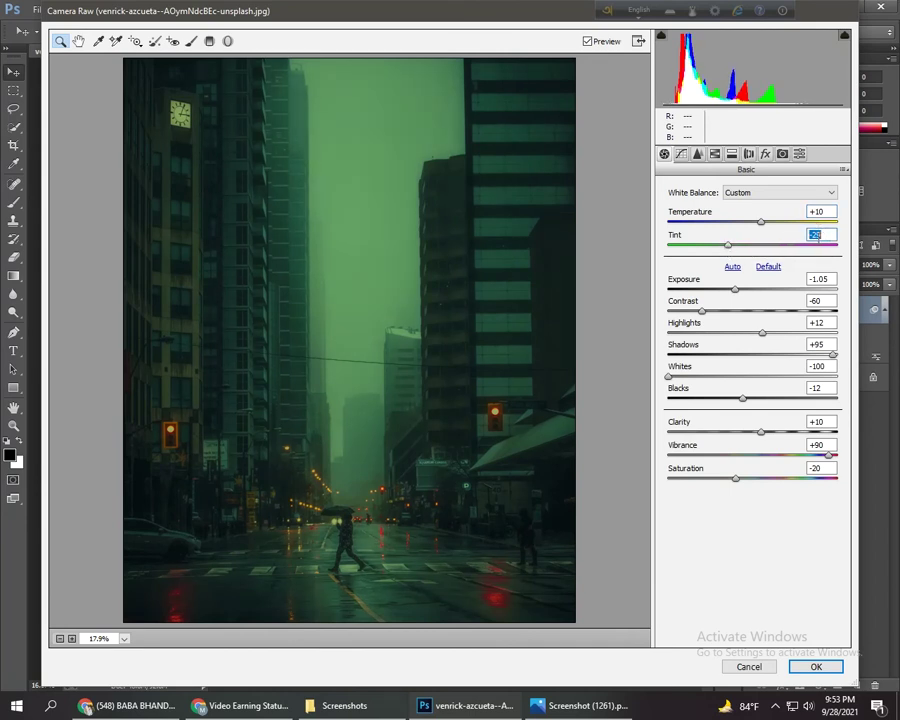
left_click(845, 254)
left_click(812, 665)
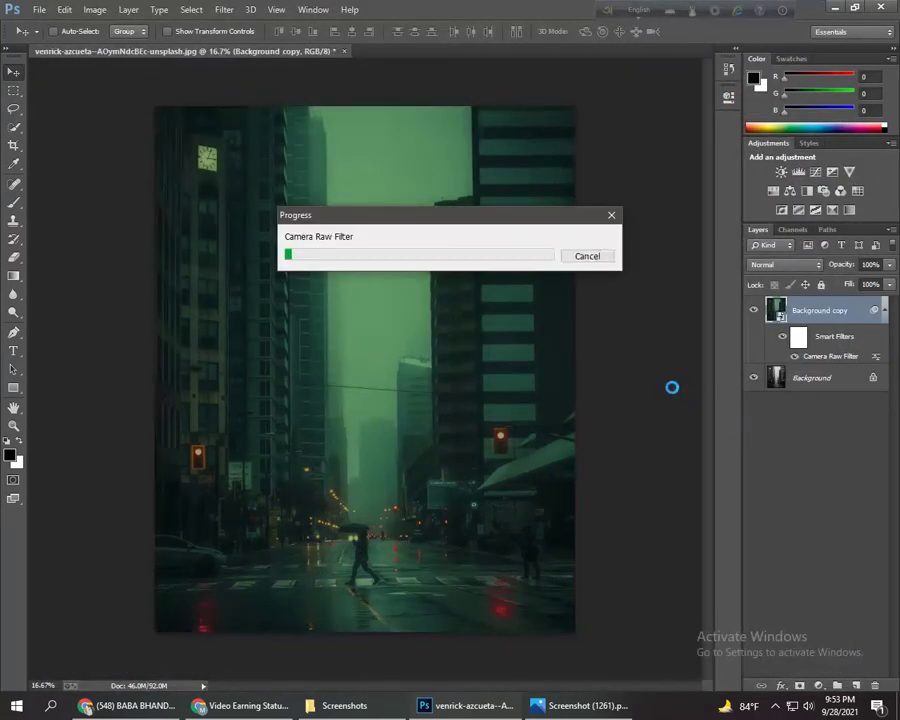
- Toggle the Camera Raw filter off to compare, reopen it, and show its settings menu
left_click(795, 358)
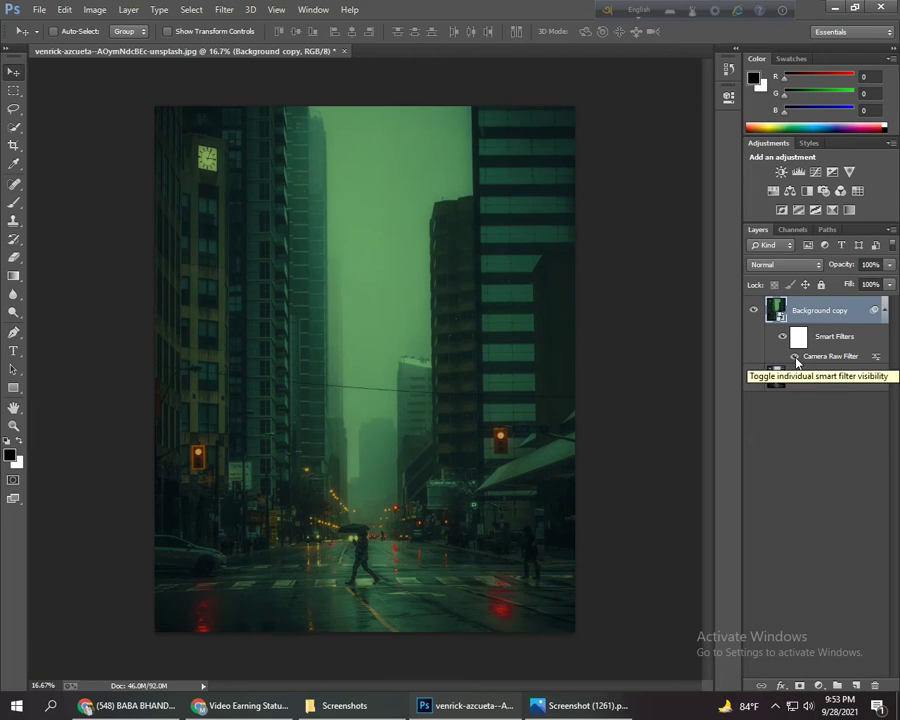
double_click(820, 356)
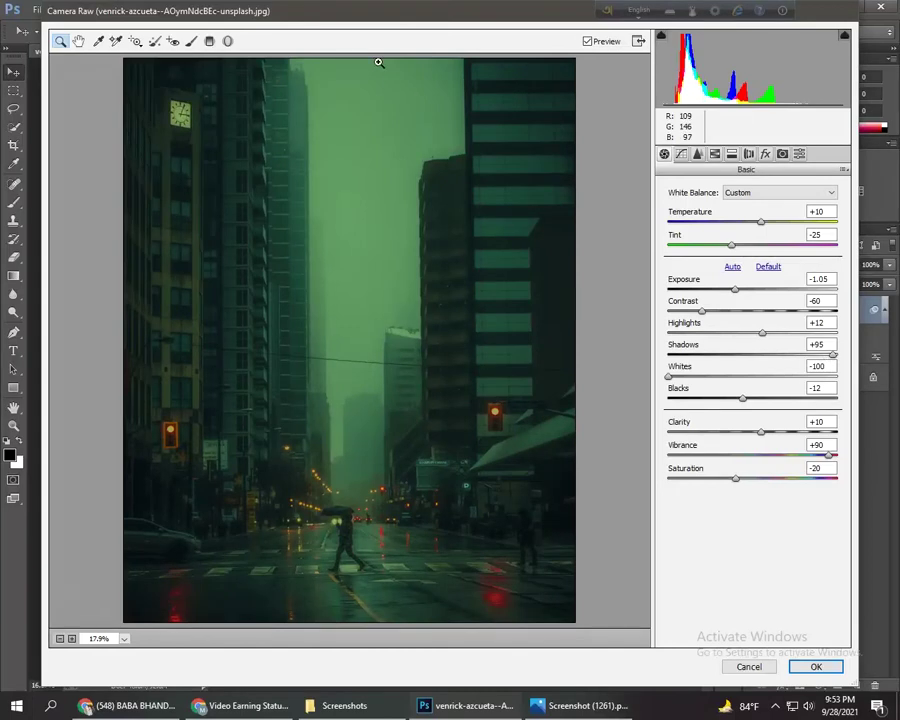
left_click(848, 170)
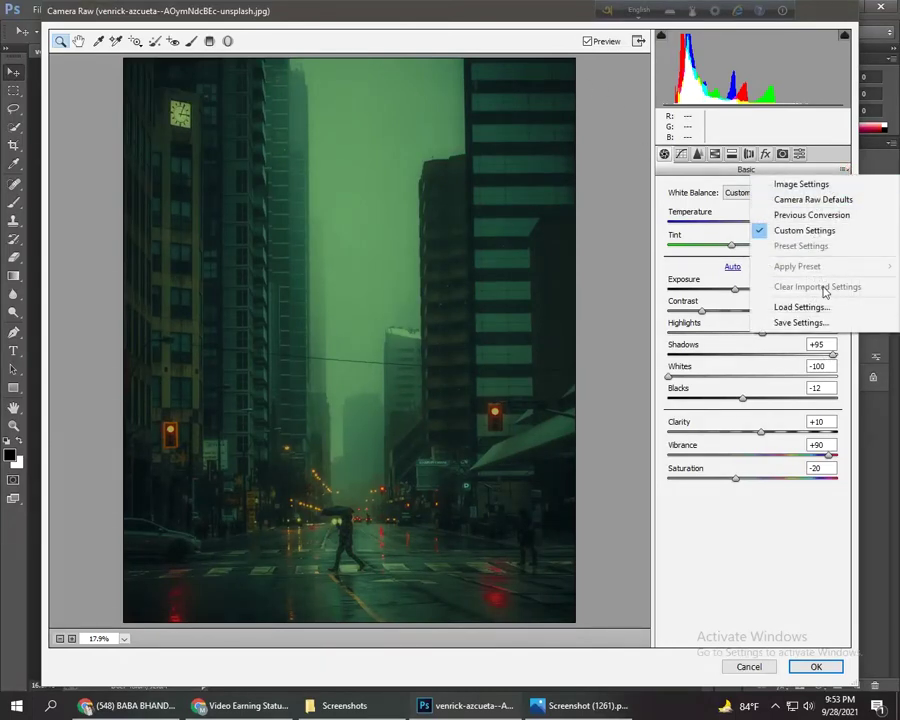
- Save all Camera Raw settings, browsing to the PS Preset folder on New Volume (M:)
left_click(820, 322)
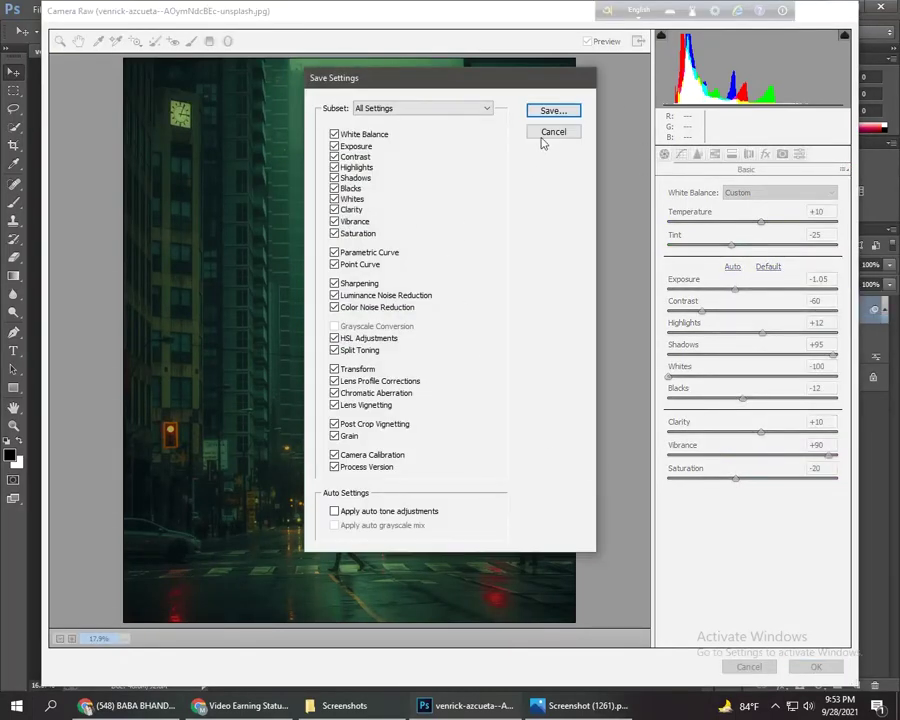
left_click(551, 111)
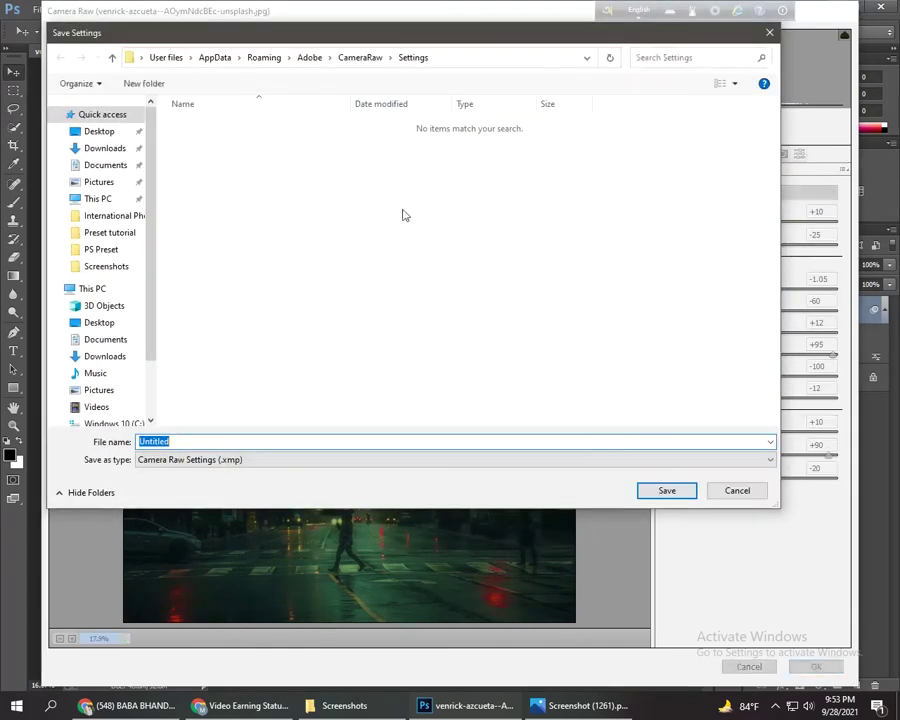
scroll(128, 393, "down", 2)
left_click(129, 378)
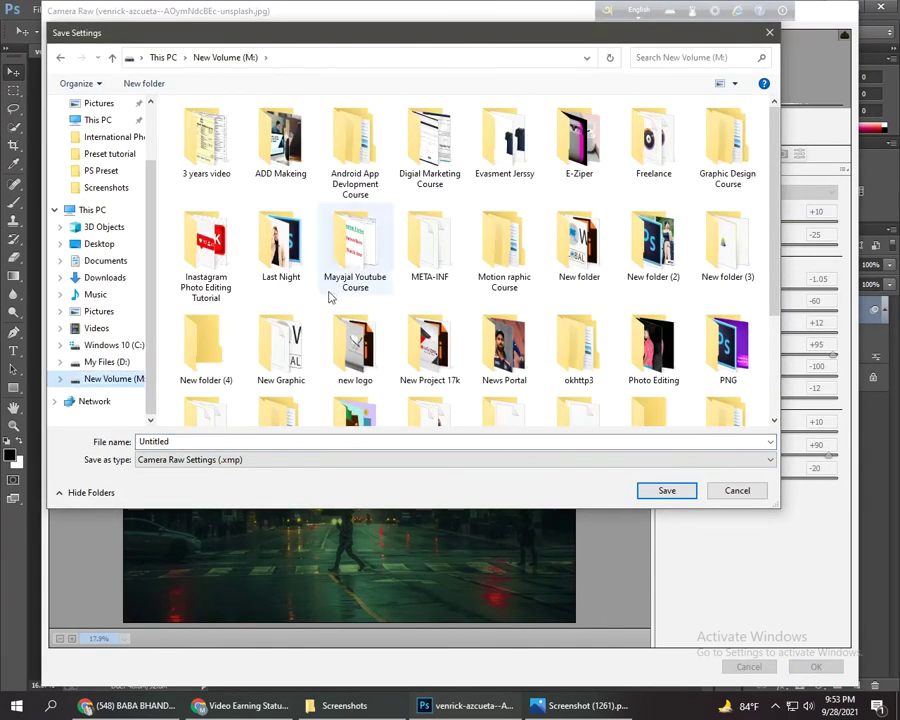
scroll(329, 297, "down", 3)
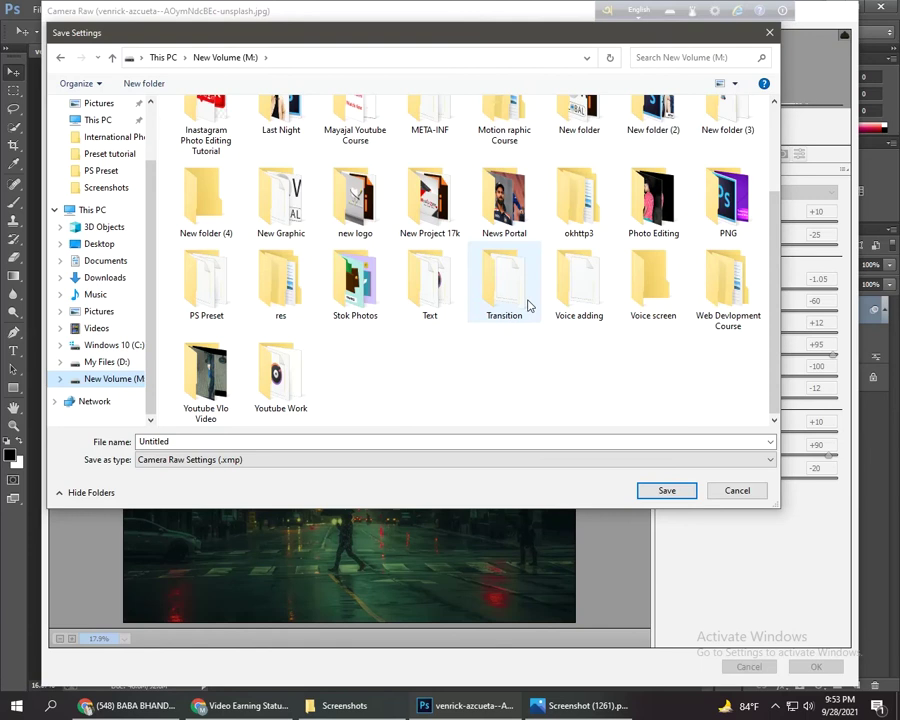
scroll(509, 288, "up", 2)
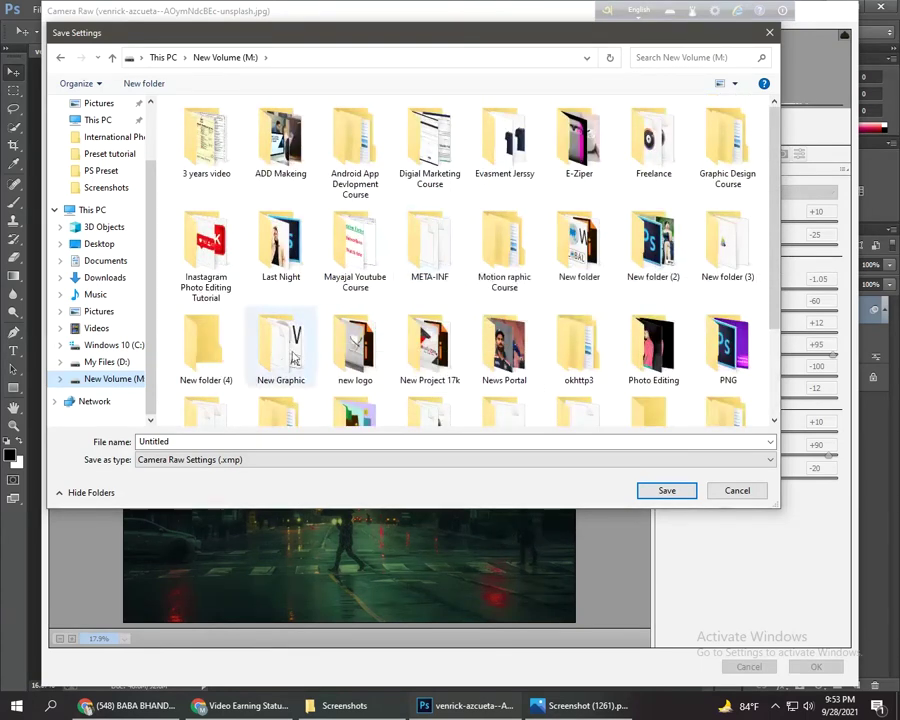
scroll(670, 360, "down", 2)
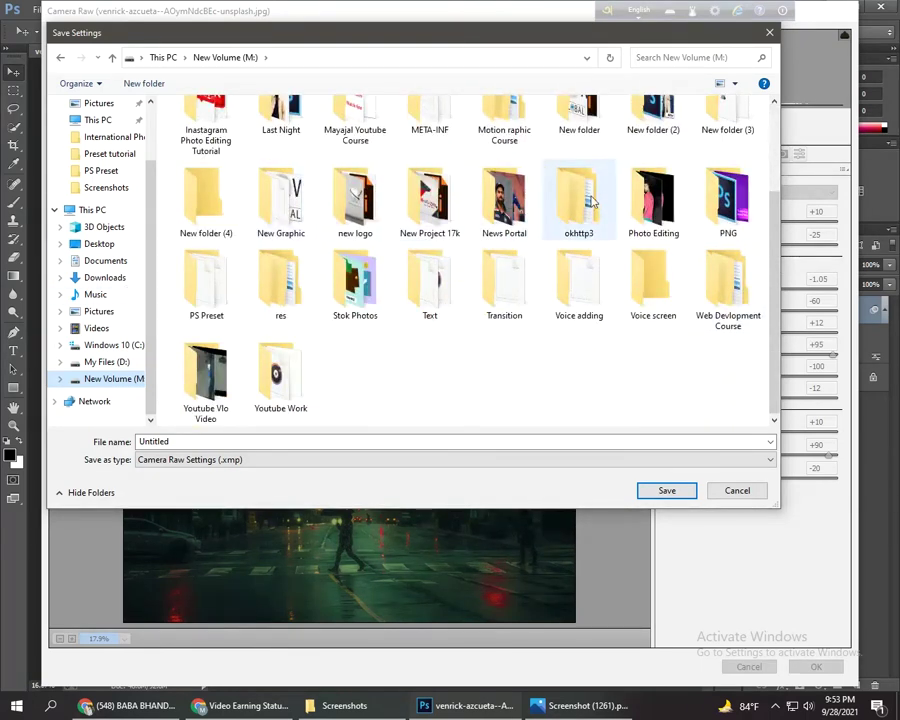
double_click(215, 290)
- Create and open a 'My preset' folder and name the file 'Cinematic Street Photography Preset'
left_click(145, 85)
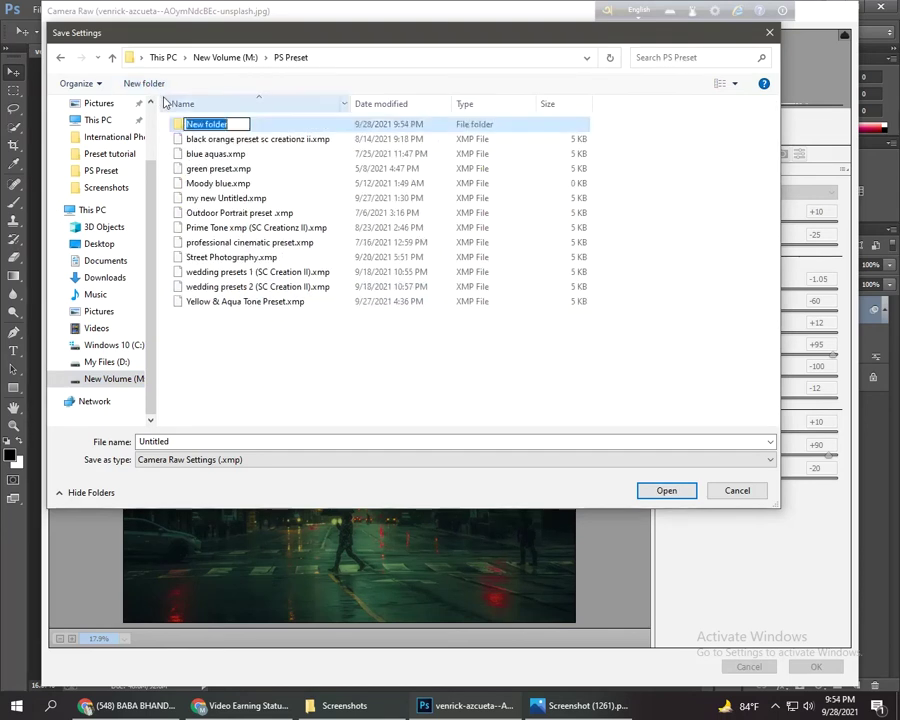
type("My")
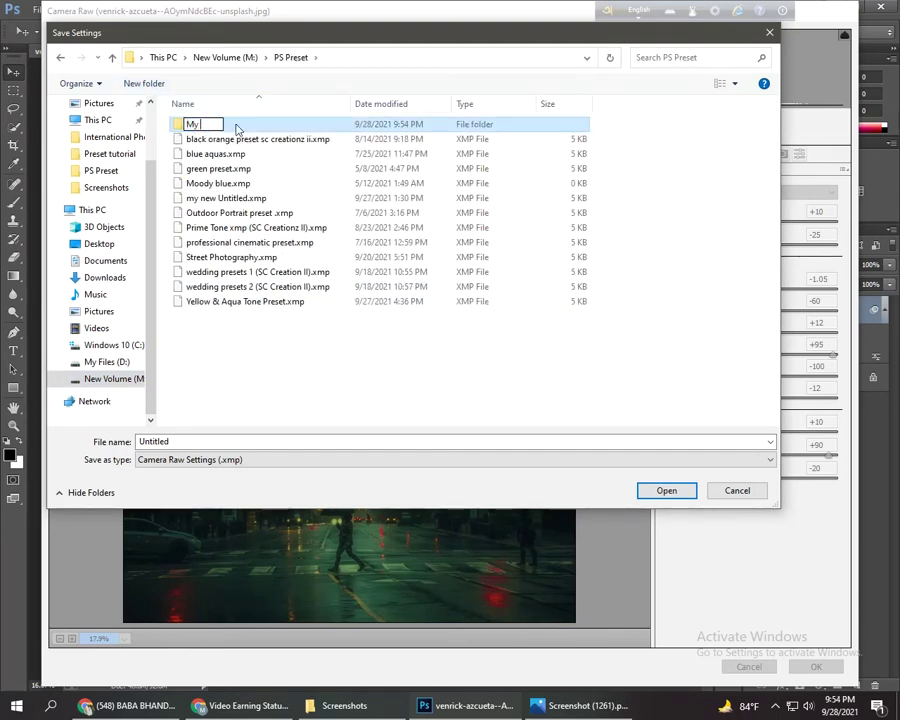
type(" preset")
left_click(316, 124)
double_click(316, 124)
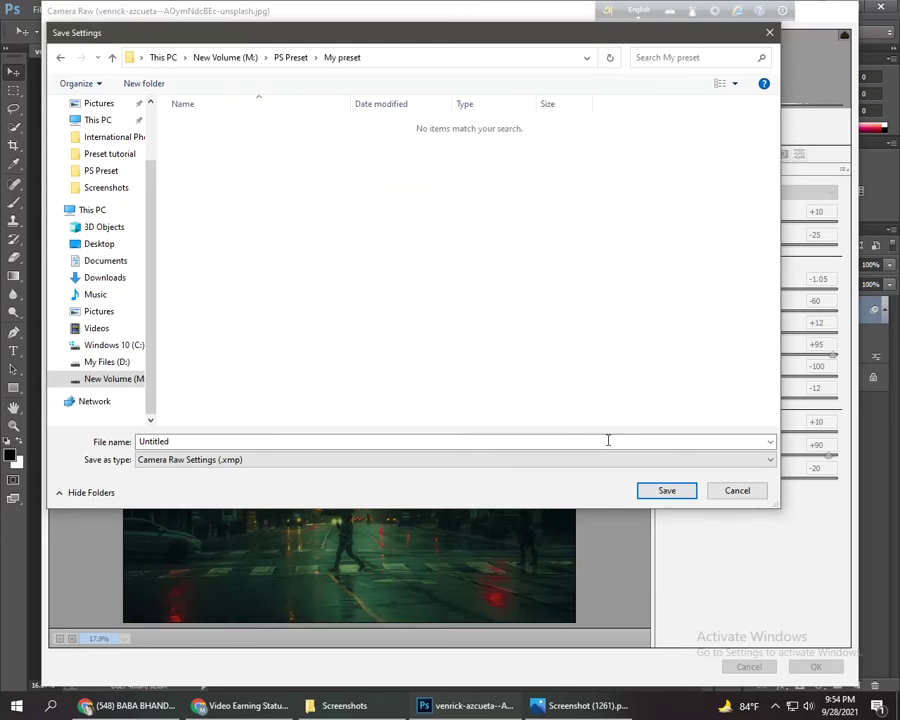
double_click(178, 441)
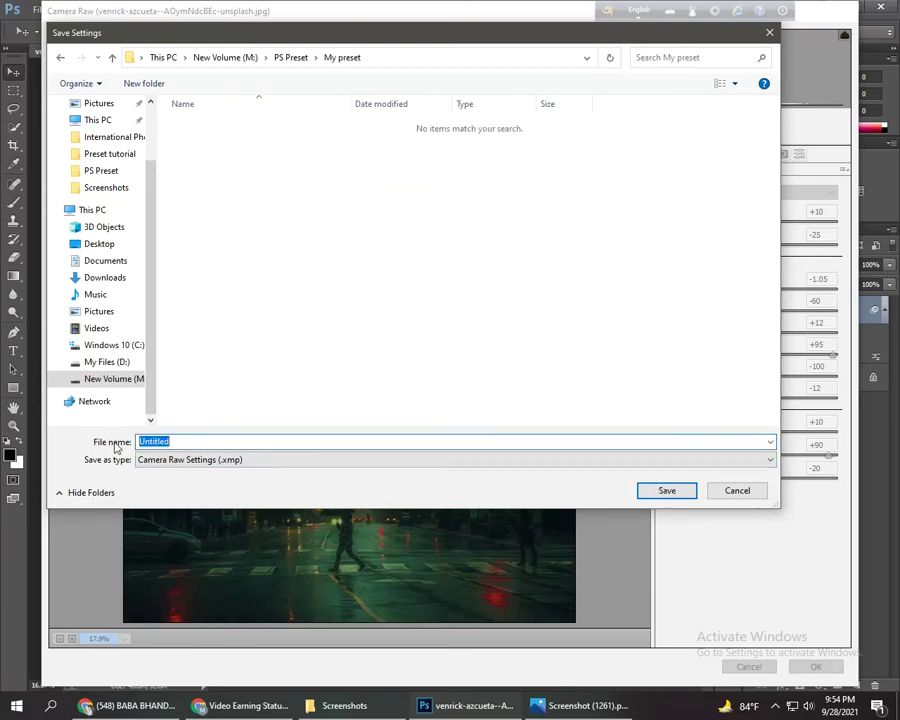
type("Cinematic Street Photo")
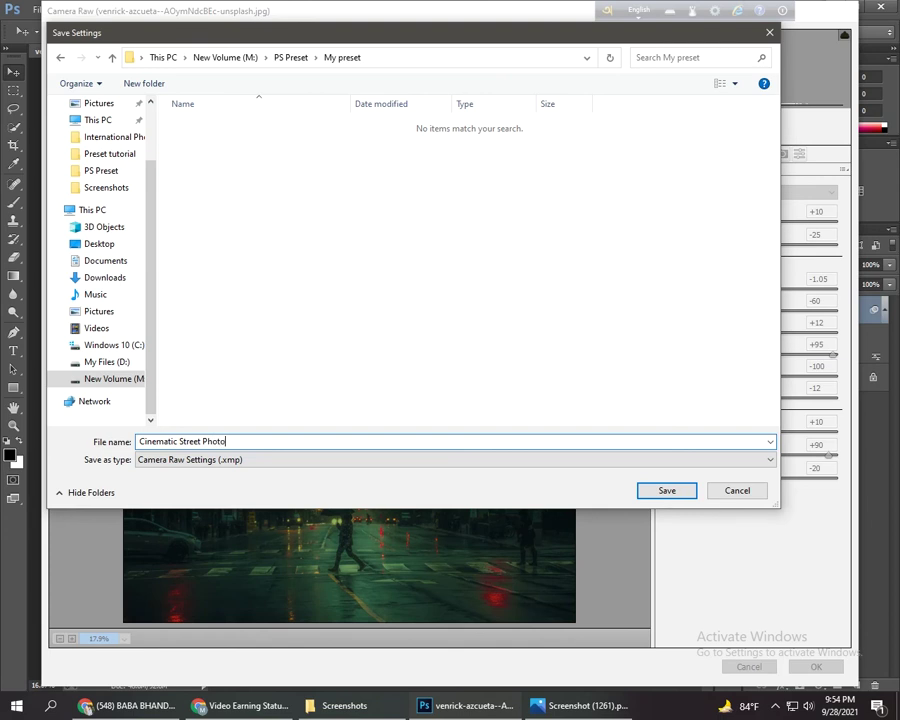
type("P")
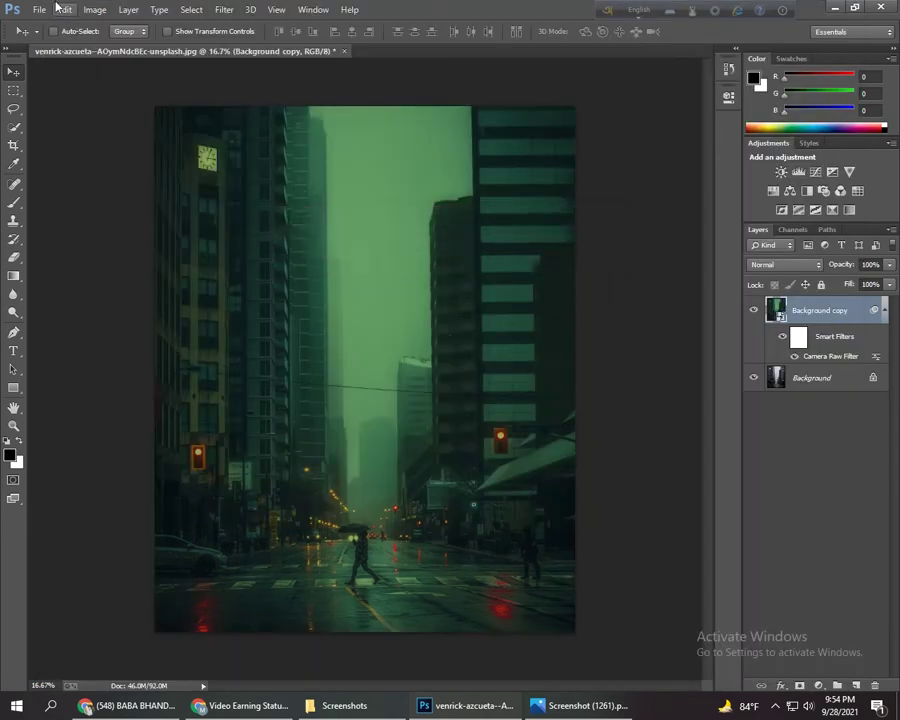
- Open the alley, rusty lantern and tree-lined street photos from the Preset tutorial folder
left_click(40, 10)
left_click(56, 38)
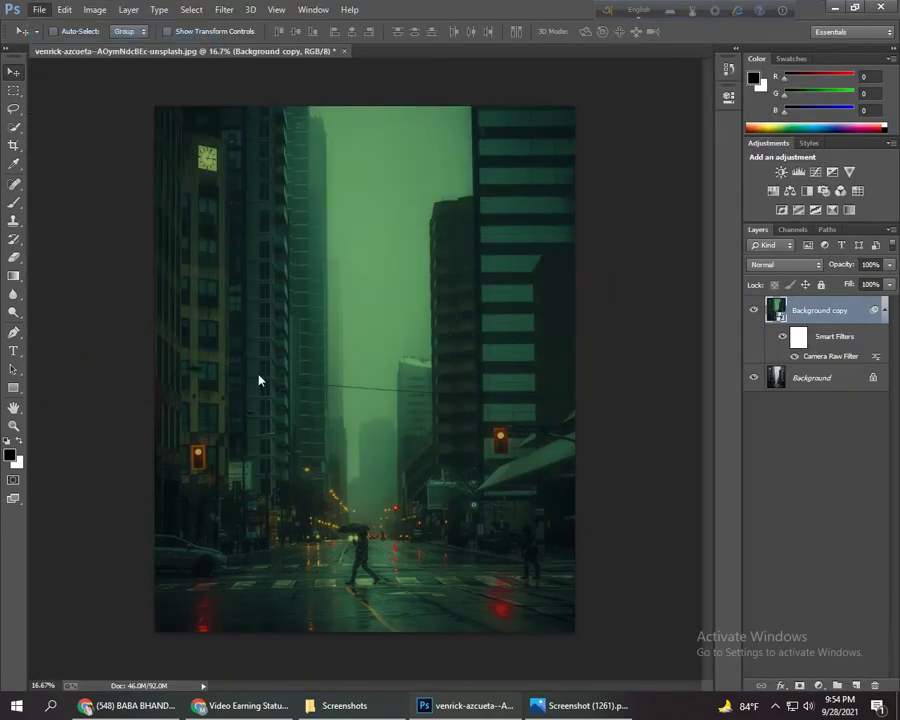
left_click(546, 125)
left_click(622, 468)
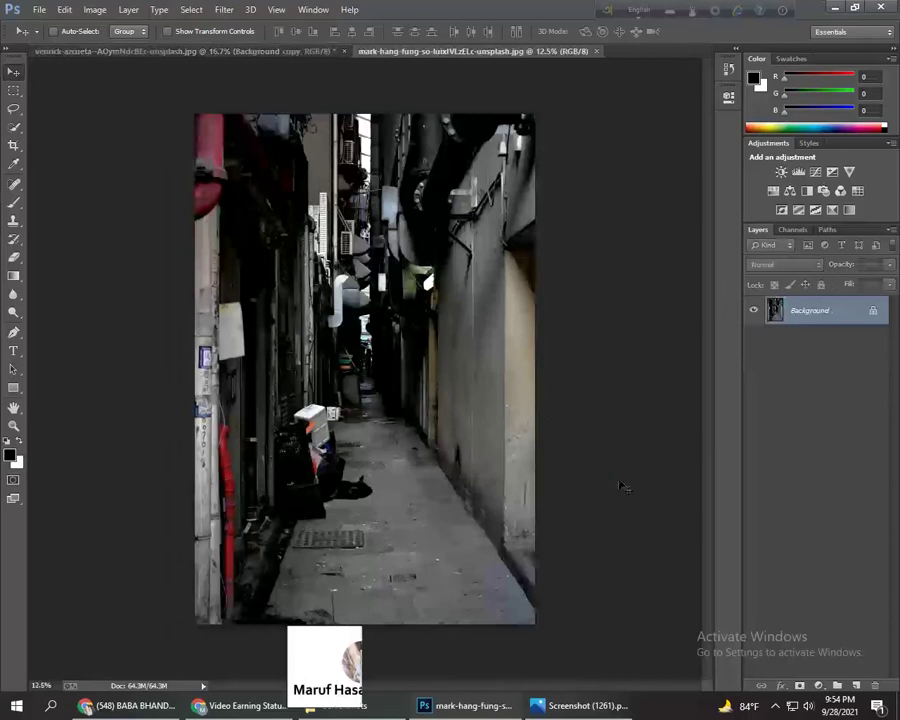
left_click(39, 10)
left_click(56, 38)
left_click(624, 115)
left_click(627, 466)
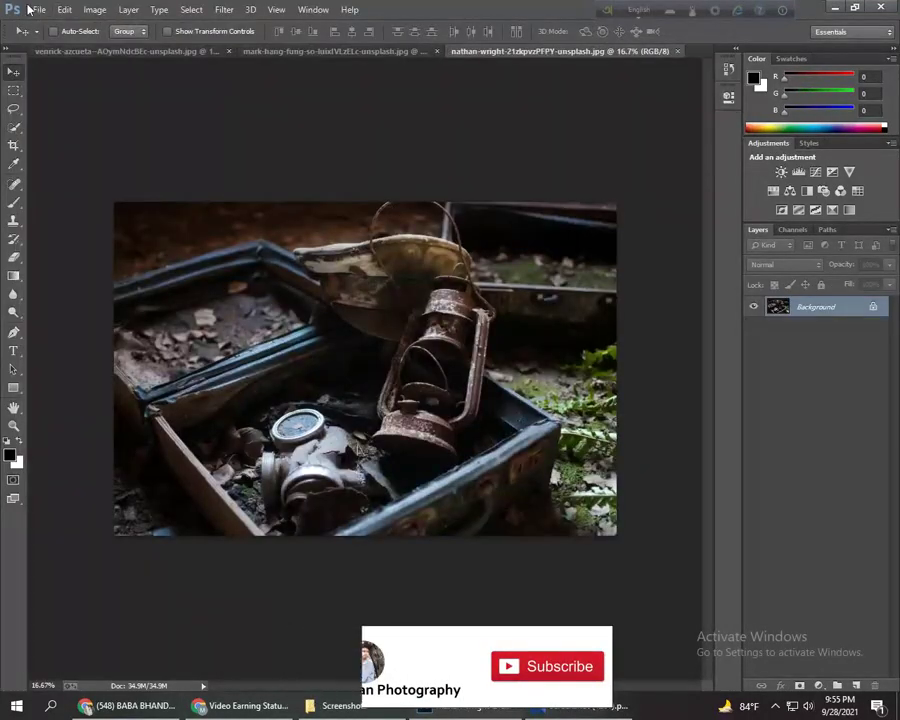
left_click(39, 10)
left_click(56, 38)
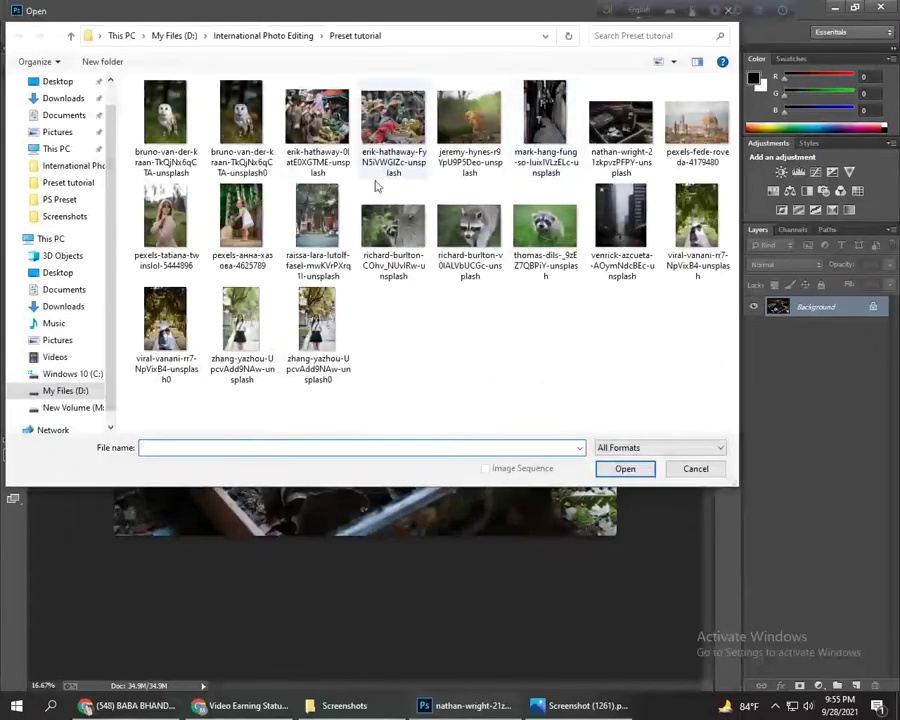
left_click(318, 220)
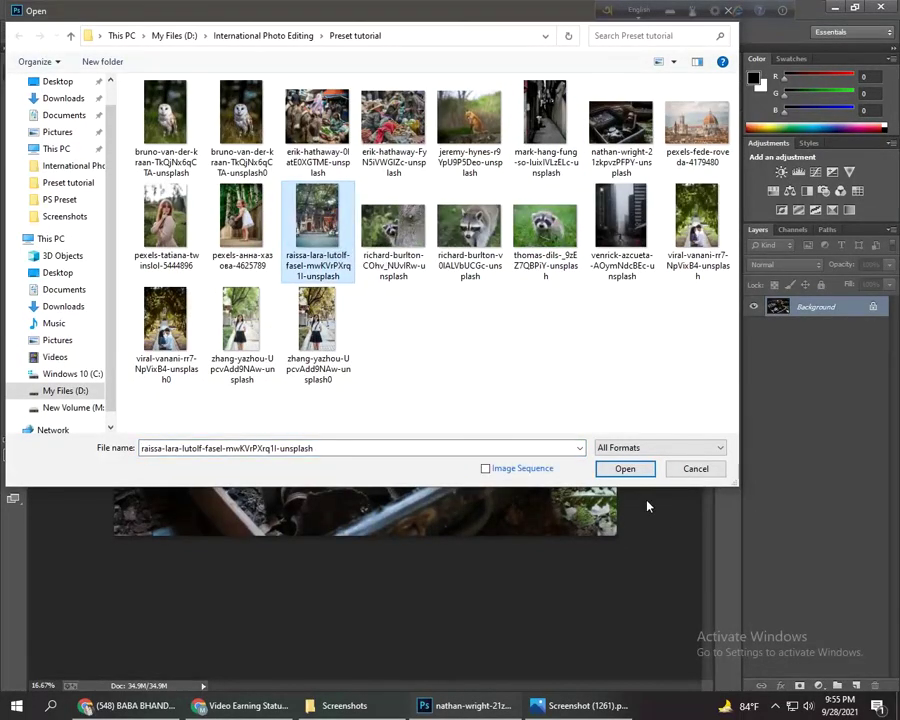
left_click(624, 468)
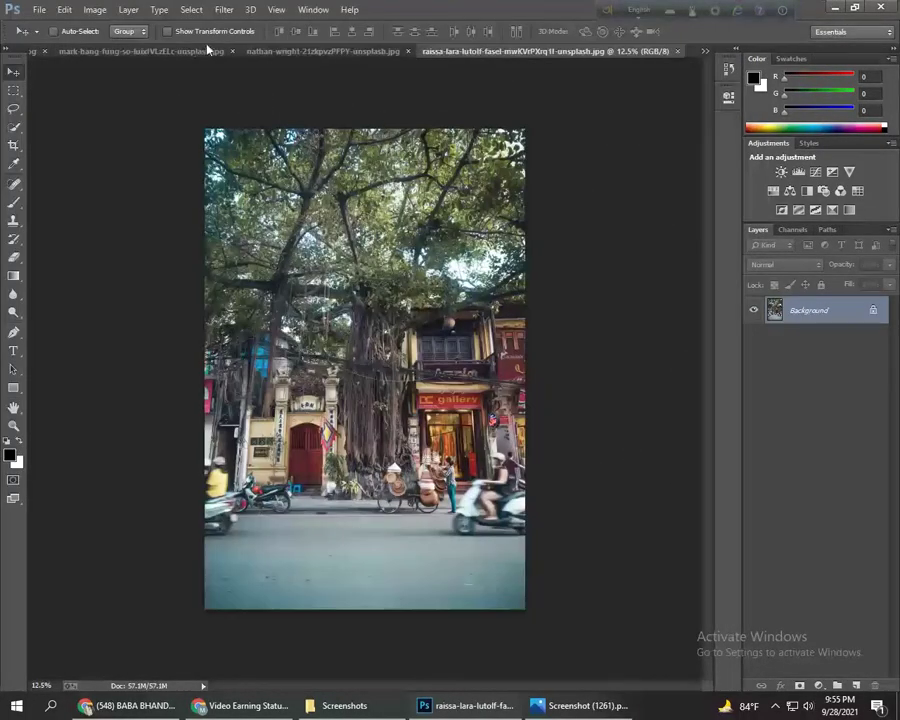
- Switch to the alley photo and launch the Camera Raw Filter on it
left_click(140, 50)
left_click(224, 10)
left_click(255, 92)
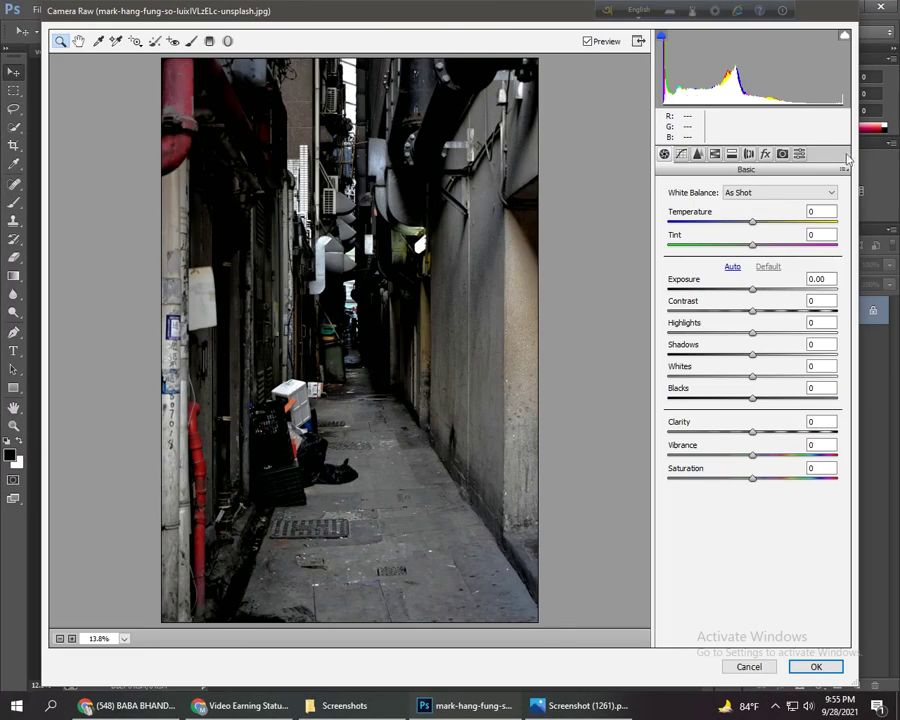
- Load the Cinematic Street Photography Preset from My preset onto the alley photo and apply it
left_click(843, 169)
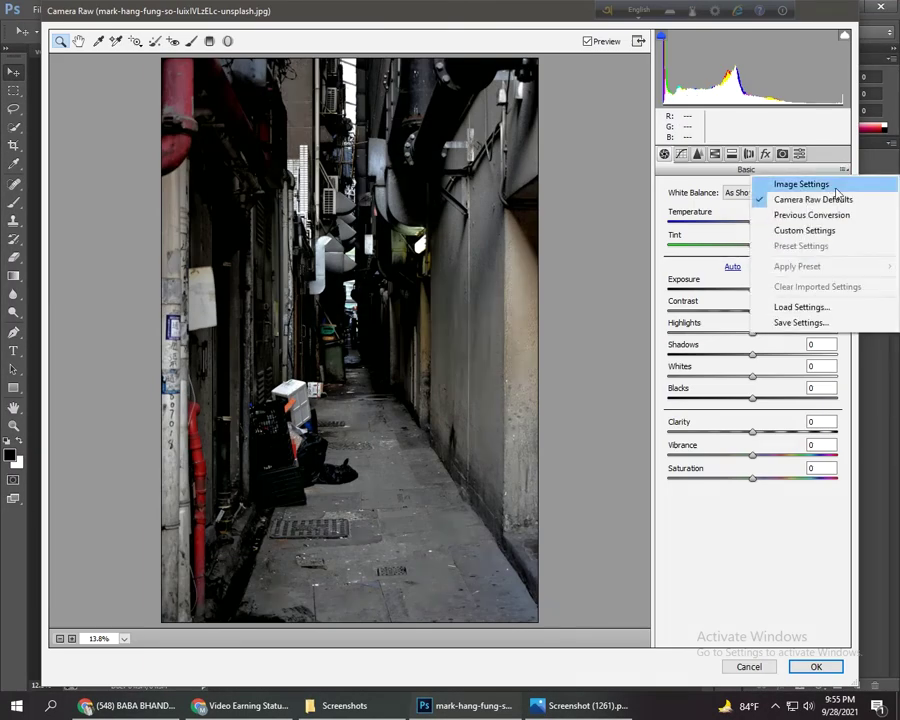
left_click(829, 307)
double_click(275, 123)
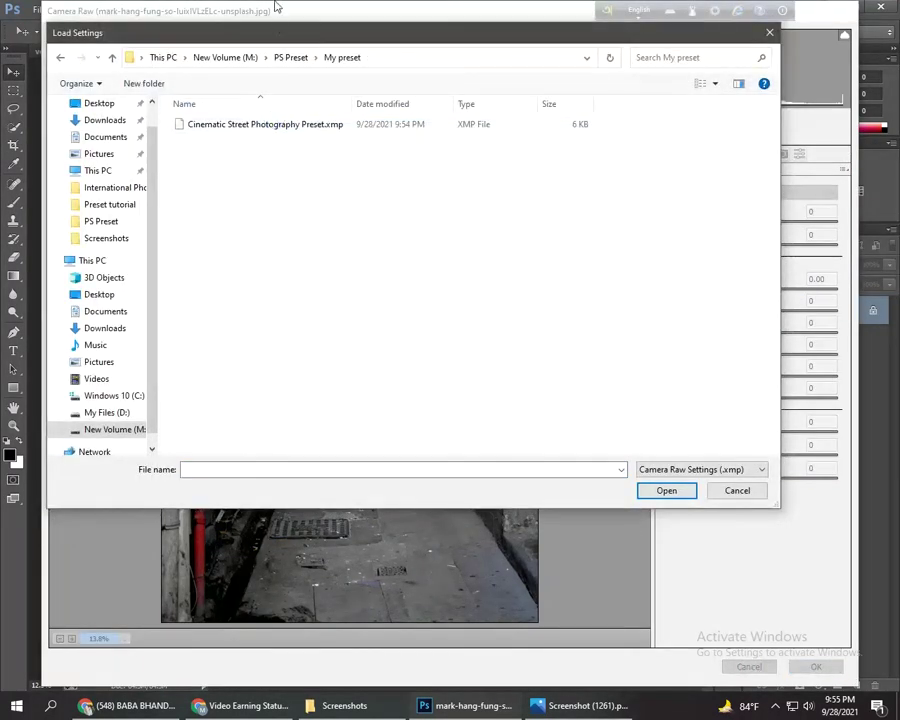
left_click(321, 124)
left_click(652, 489)
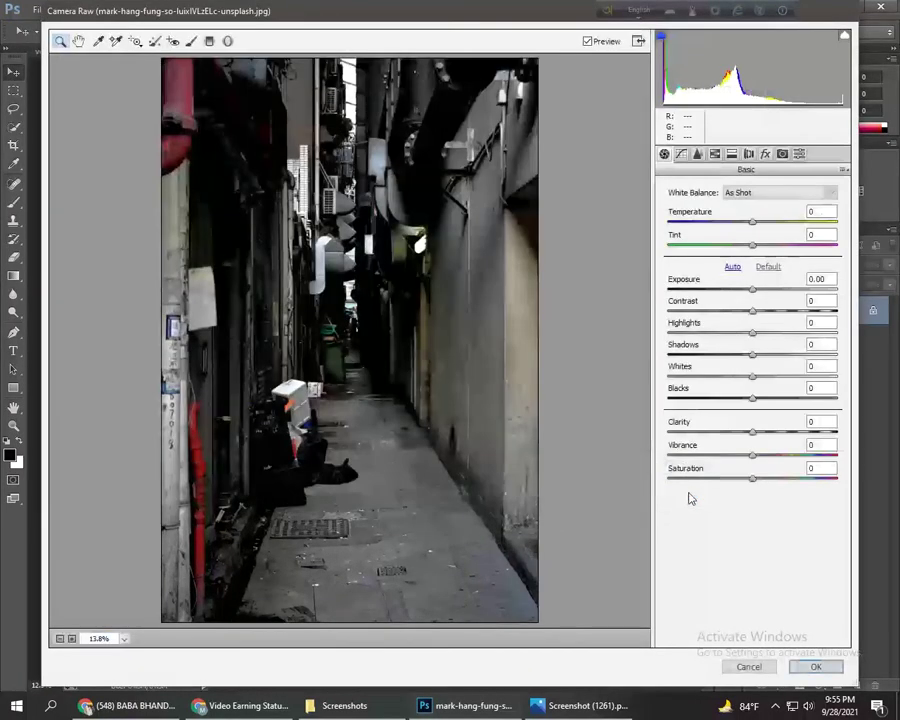
left_click(828, 666)
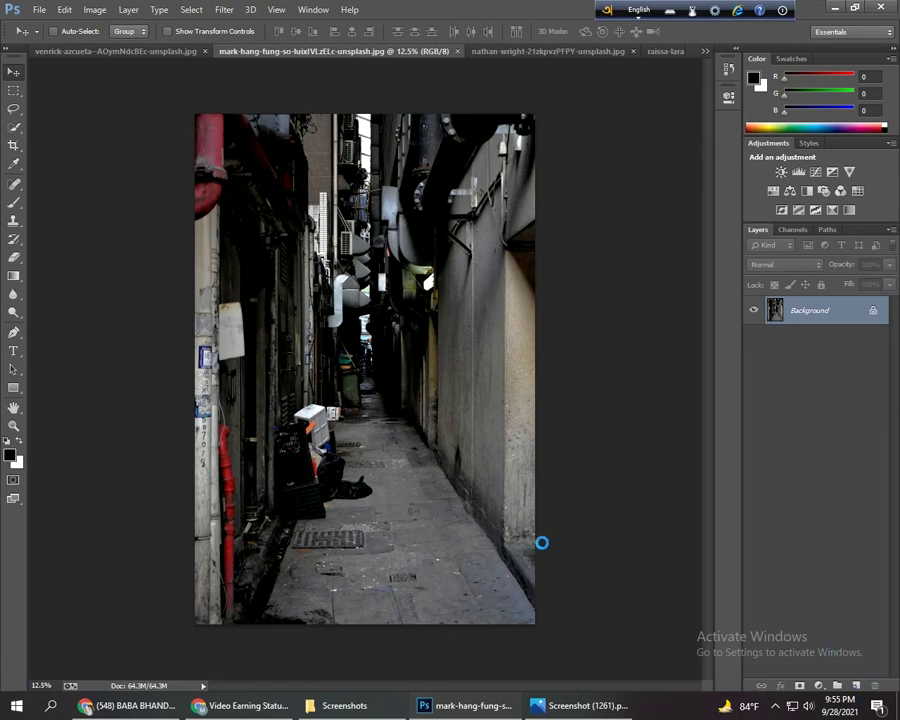
- Apply the Cinematic Street Photography preset to the rusty lantern photo via Camera Raw Filter
left_click(548, 51)
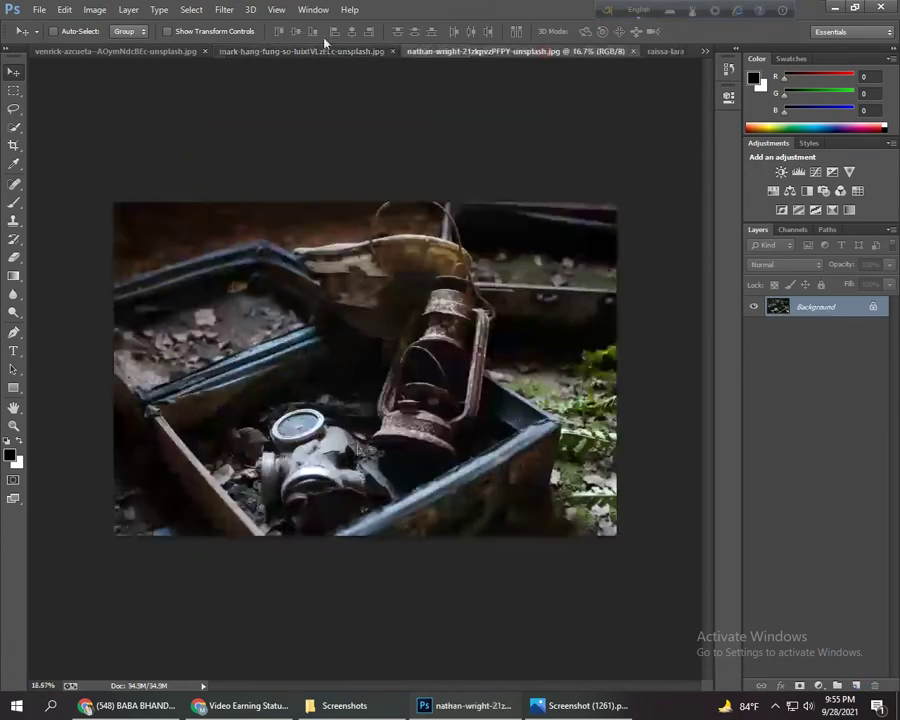
left_click(224, 9)
left_click(255, 91)
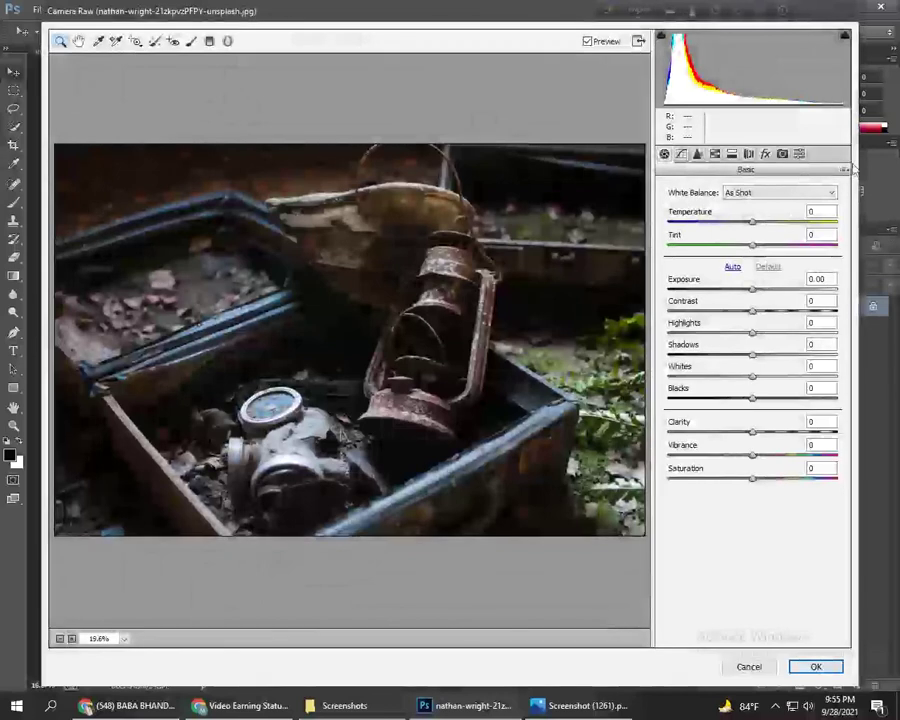
left_click(843, 171)
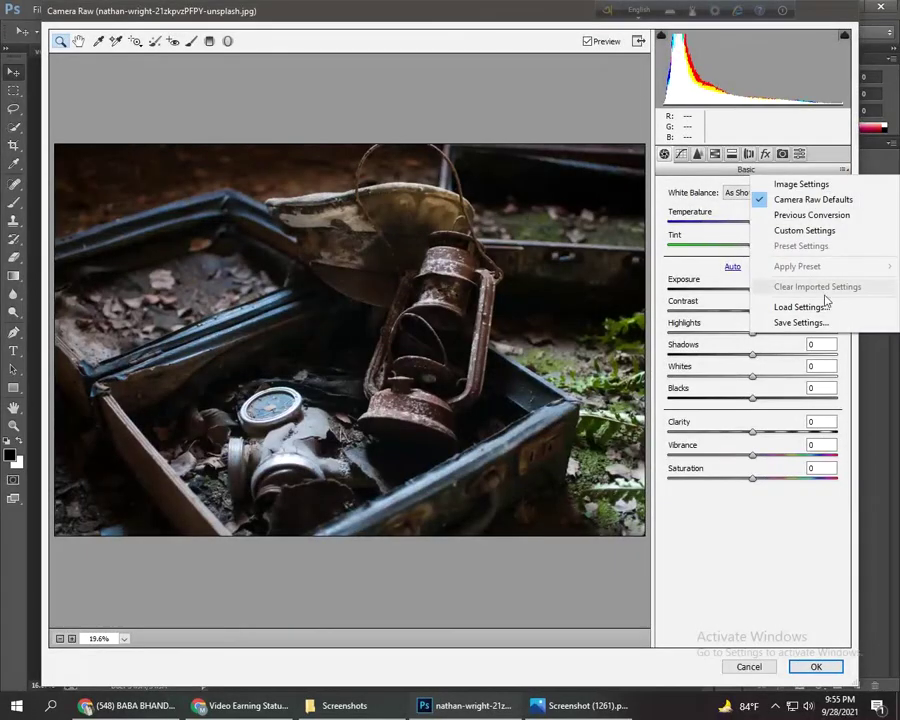
left_click(797, 306)
left_click(261, 124)
left_click(666, 490)
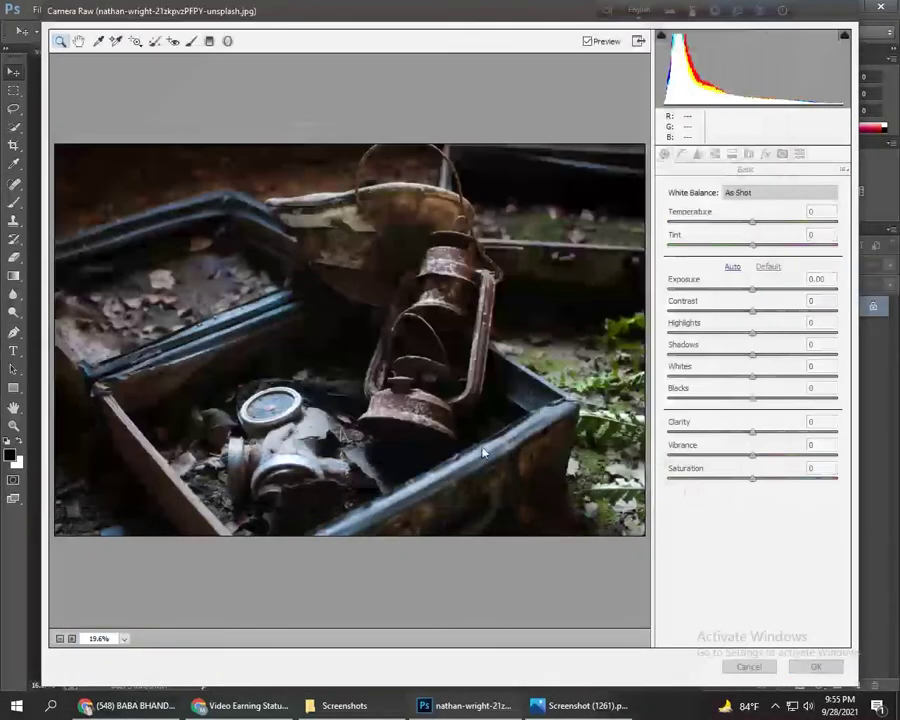
left_click(817, 667)
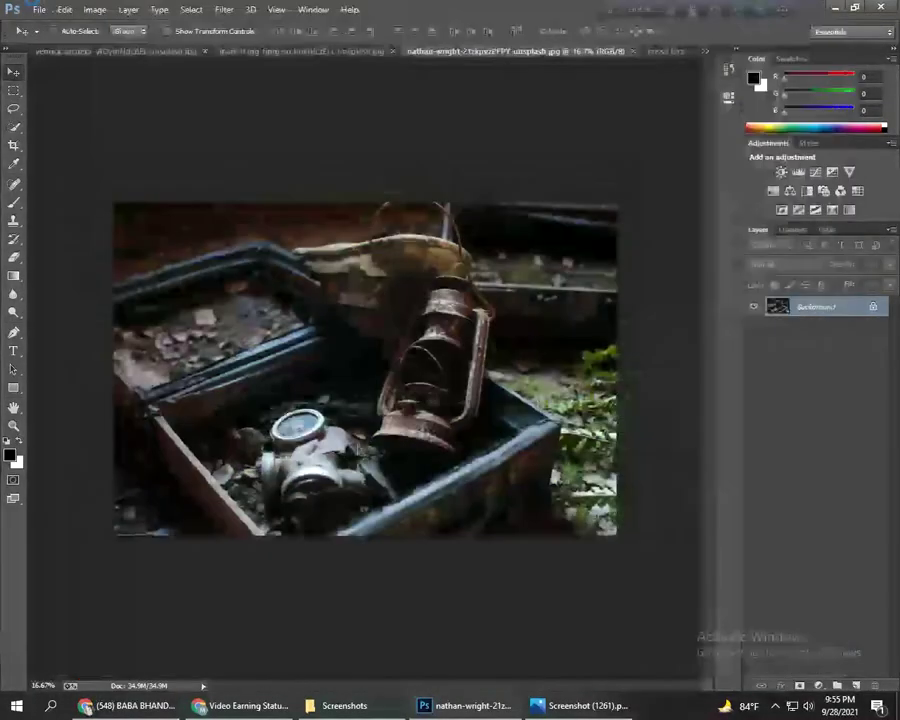
- Apply the same preset to the tree-lined street photo, then view the graded lantern photo
left_click(668, 50)
left_click(224, 9)
left_click(255, 91)
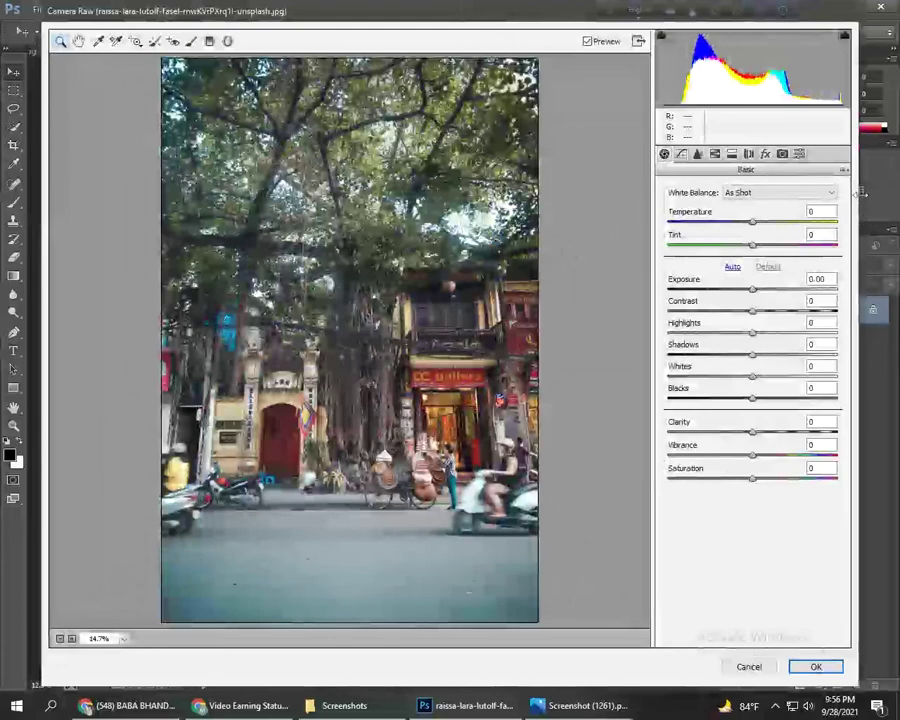
left_click(844, 169)
left_click(800, 306)
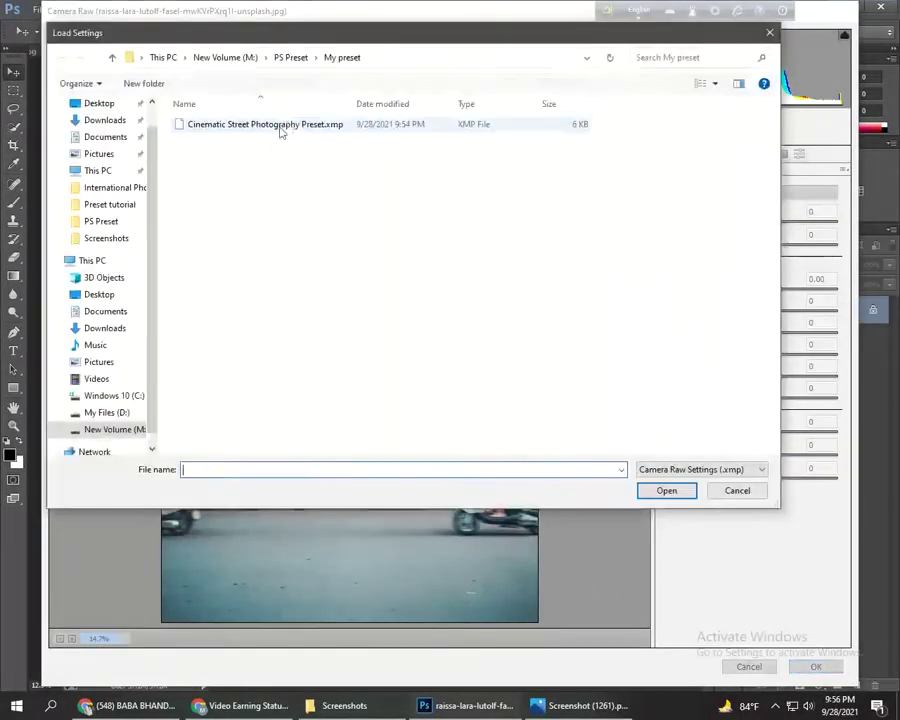
left_click(266, 125)
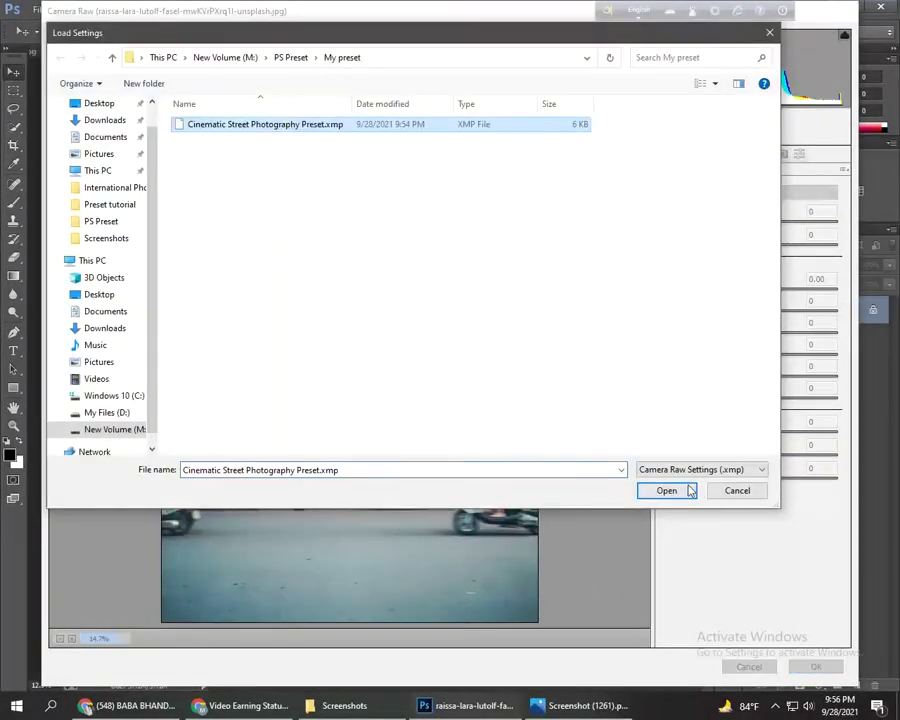
left_click(686, 490)
left_click(811, 665)
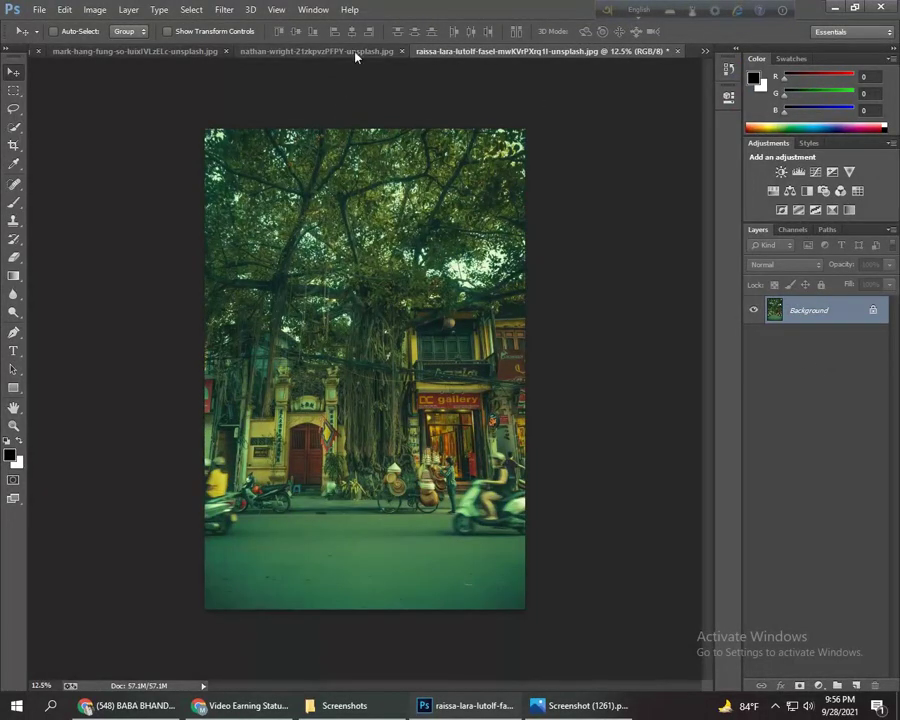
left_click(355, 56)
left_click(170, 56)
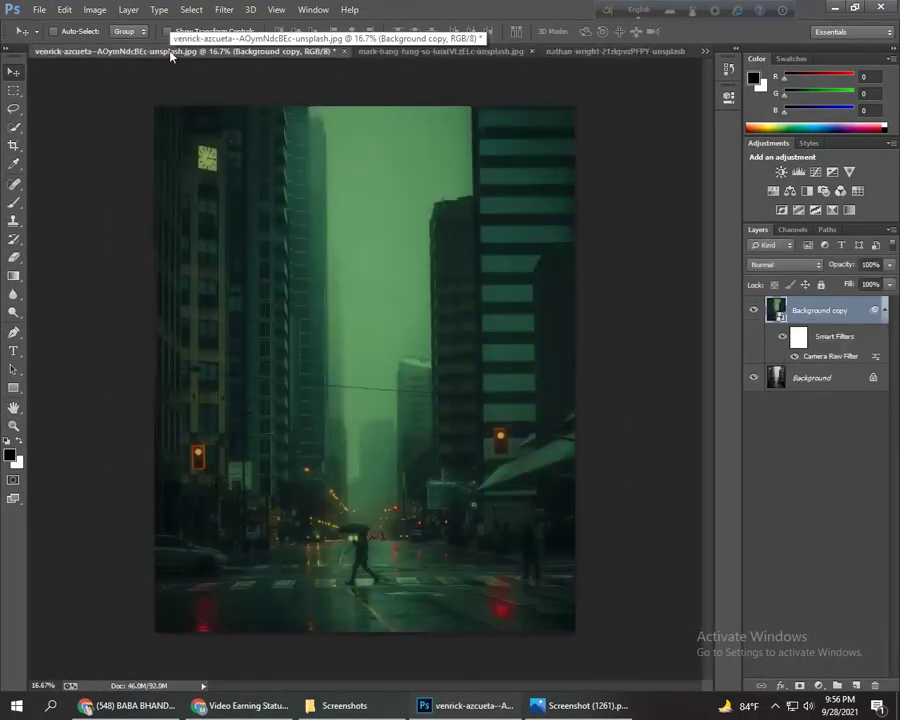
left_click(442, 56)
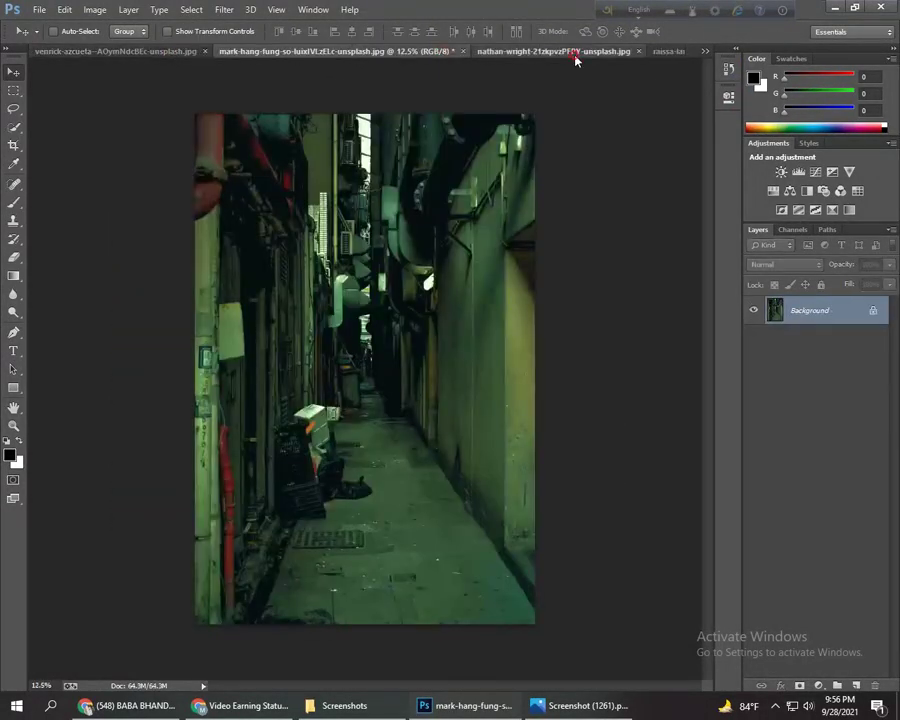
left_click(576, 52)
left_click(669, 52)
left_click(705, 51)
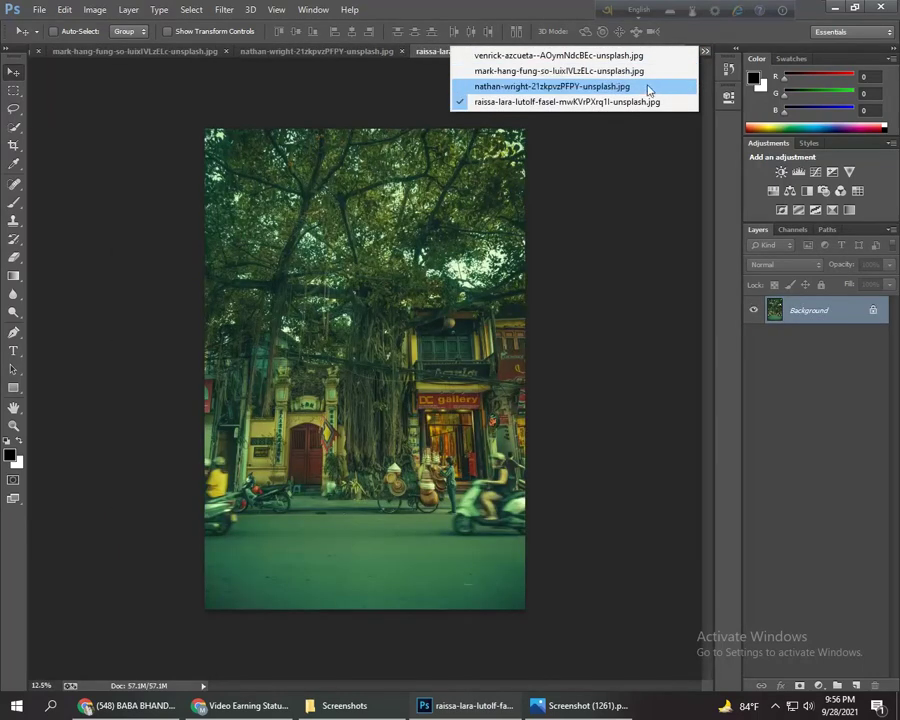
left_click(640, 55)
left_click(703, 52)
left_click(659, 72)
left_click(705, 51)
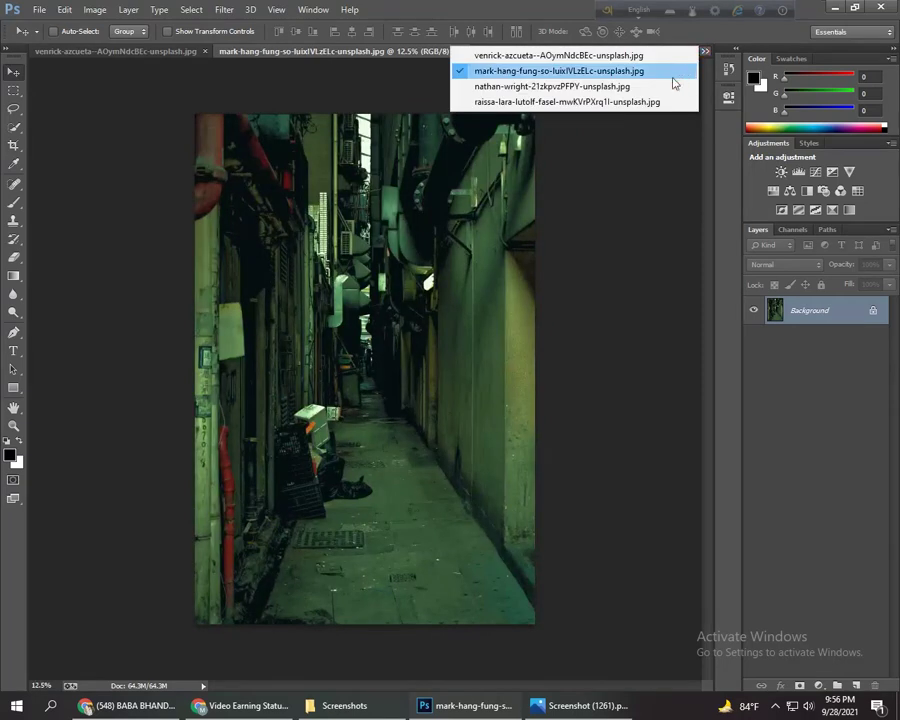
left_click(670, 86)
left_click(706, 52)
left_click(649, 101)
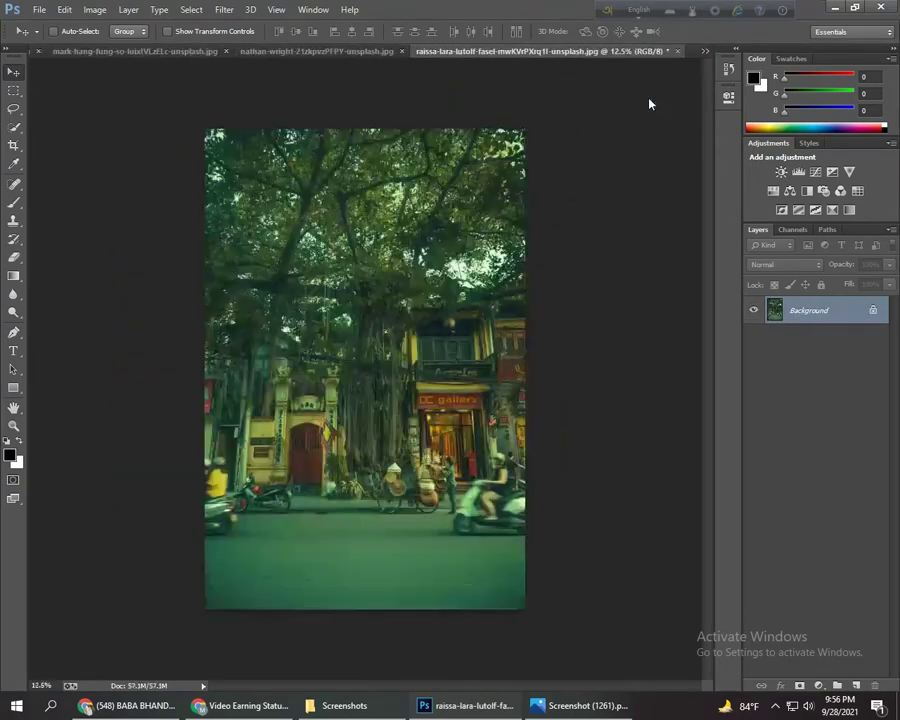
left_click(775, 705)
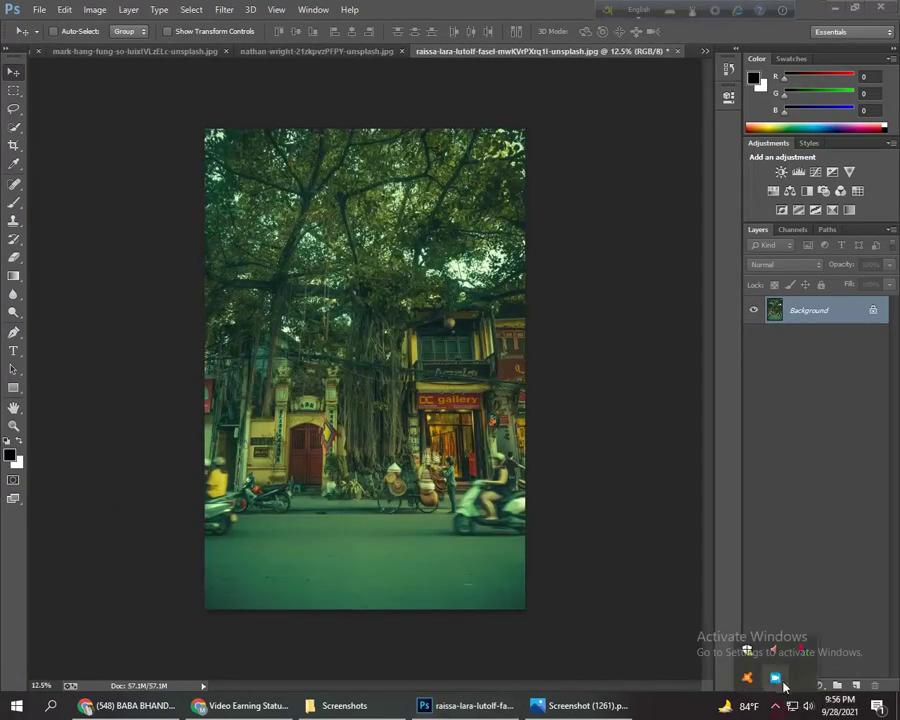